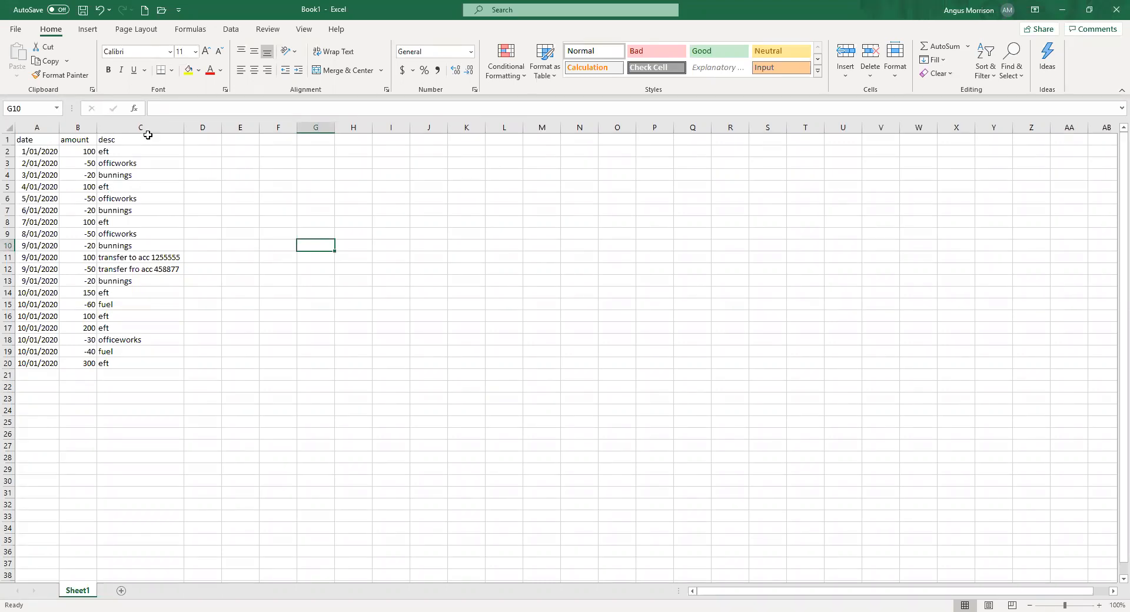
Step: Add an "account" heading in D1 and enter "sales" beneath it for the first eft transaction
click(203, 139)
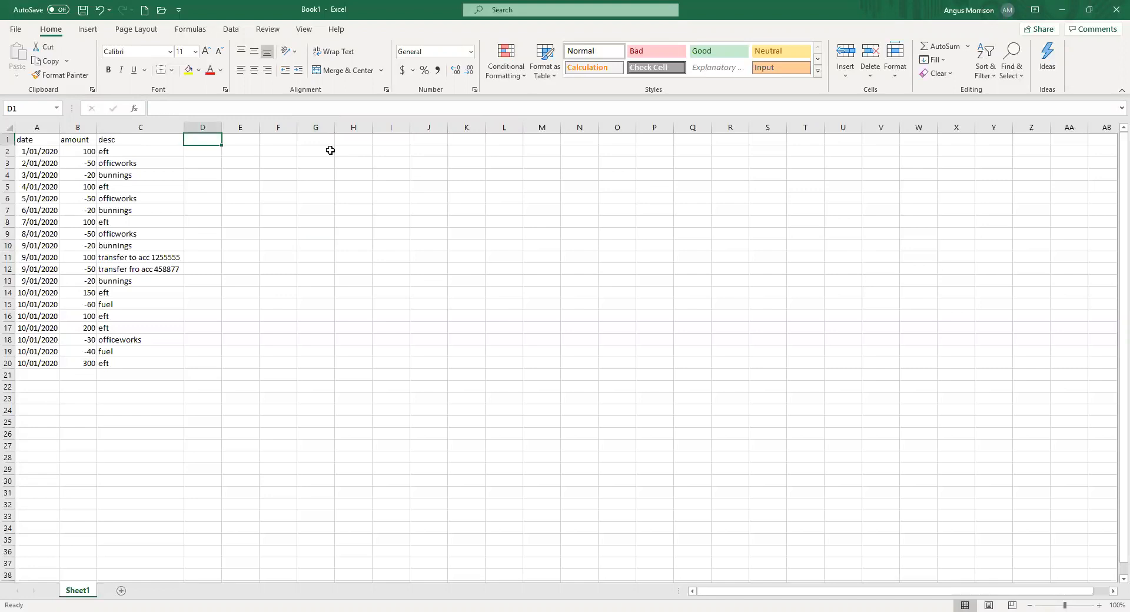
text(account)
key(Return)
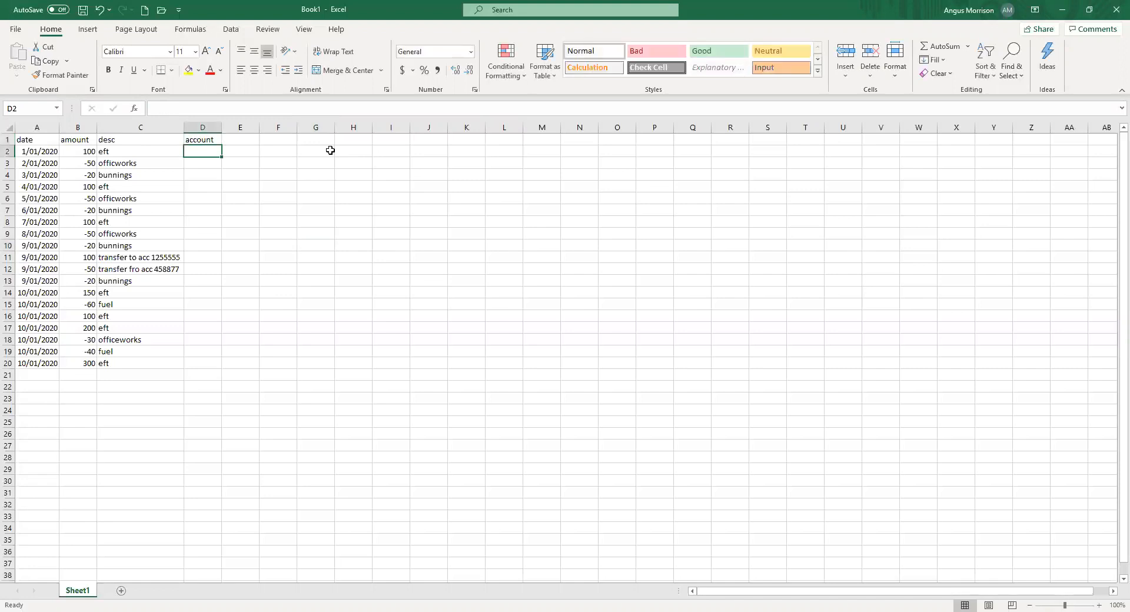
text(sales)
key(Return)
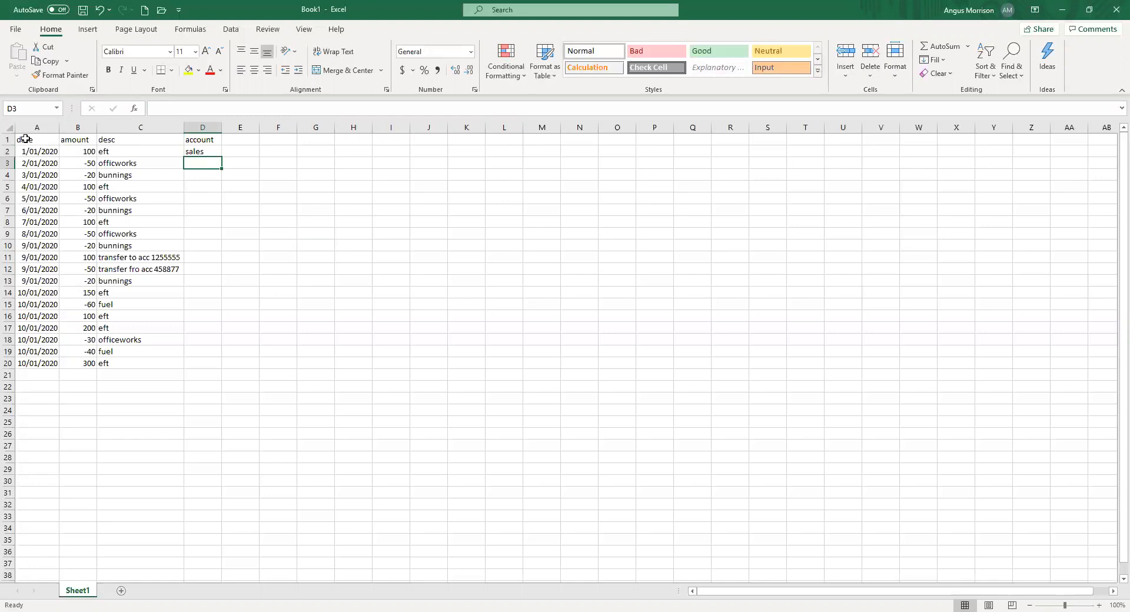
Step: Sort the transaction rows by desc, A to Z, treating the first row as headers
drag(25, 139, 205, 358)
click(231, 29)
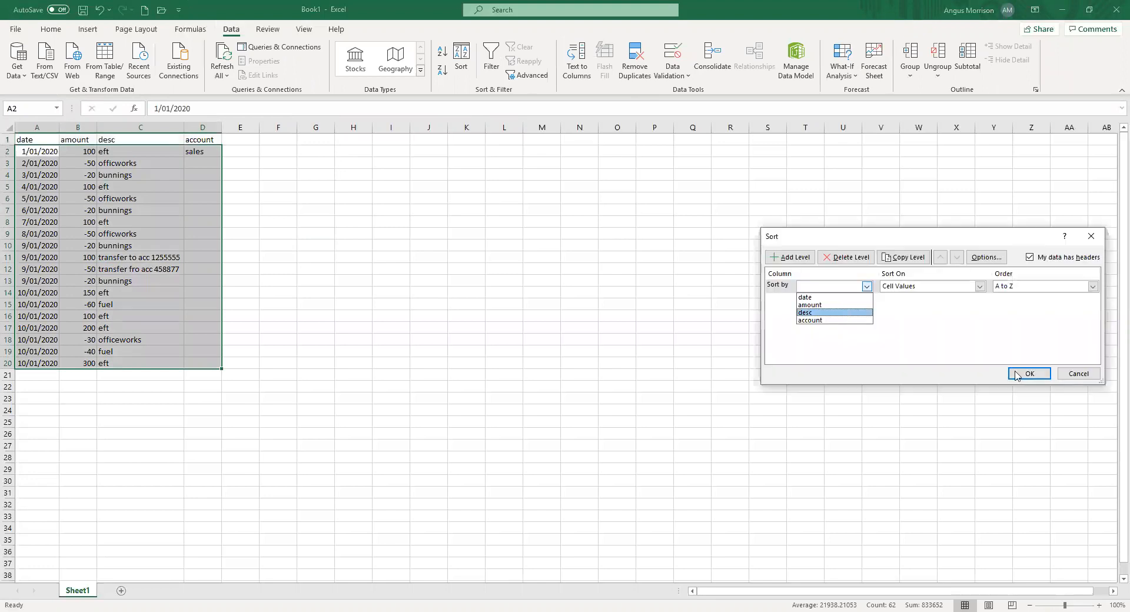
click(848, 315)
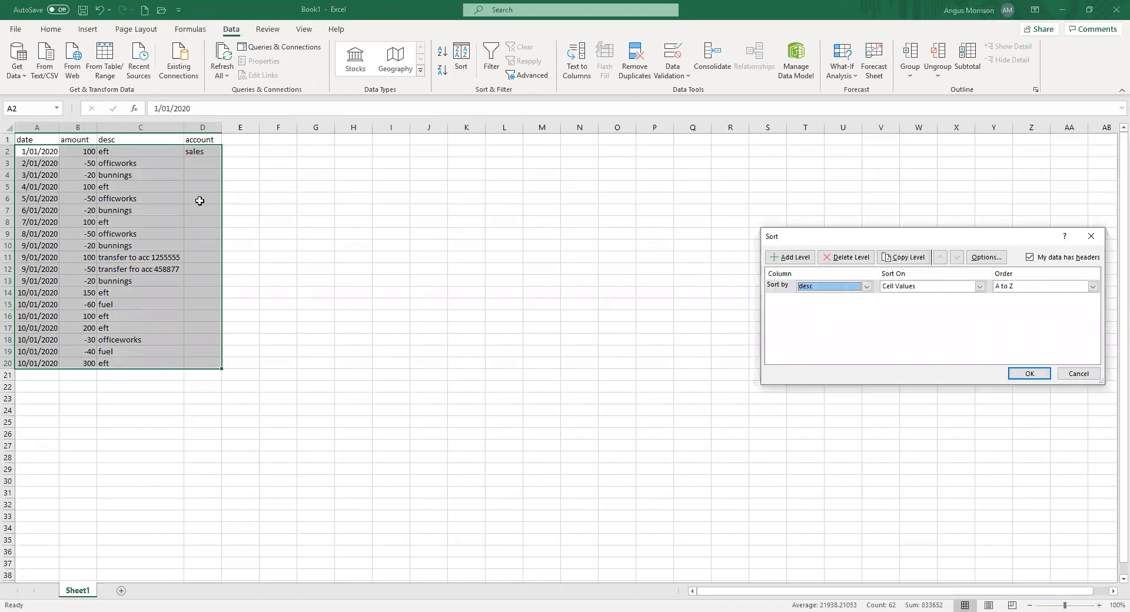
key(Return)
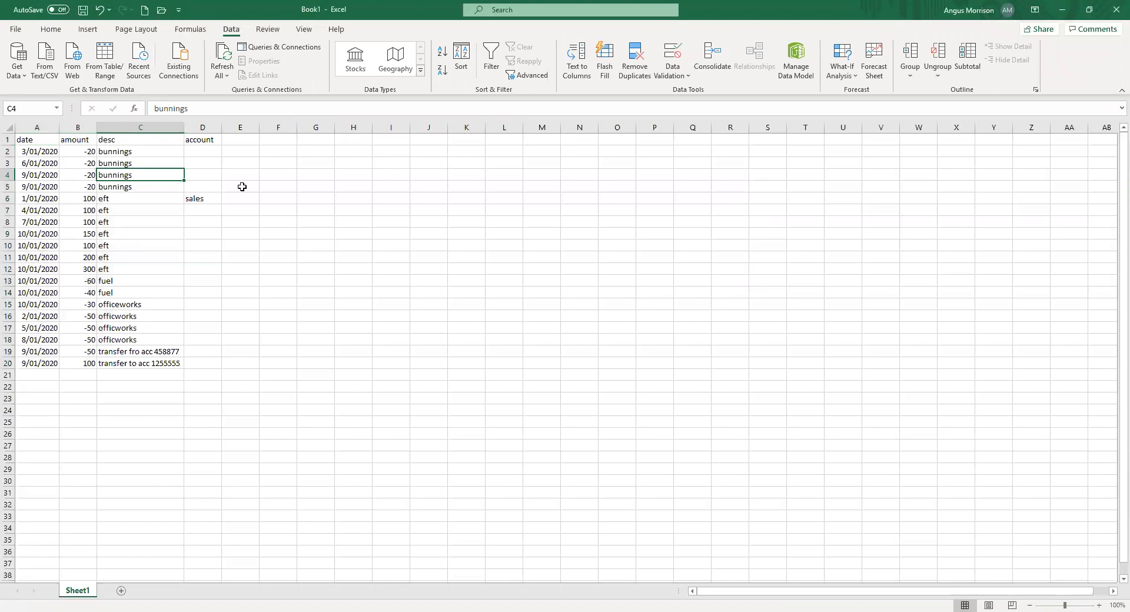
Step: Copy the "sales" account from D6 to all the eft rows, down to D12
key(Right)
key(Down)
key(Down)
key(ctrl+c)
key(shift+Down)
key(shift+Down)
key(shift+Down)
key(shift+Down)
key(shift+Down)
key(shift+Down)
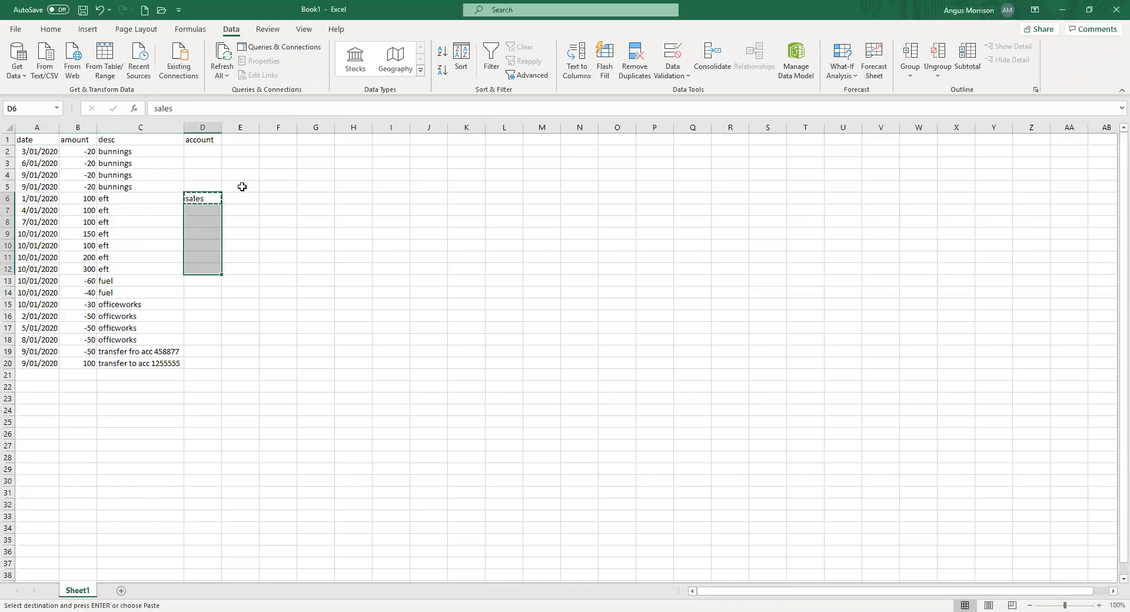
key(ctrl+v)
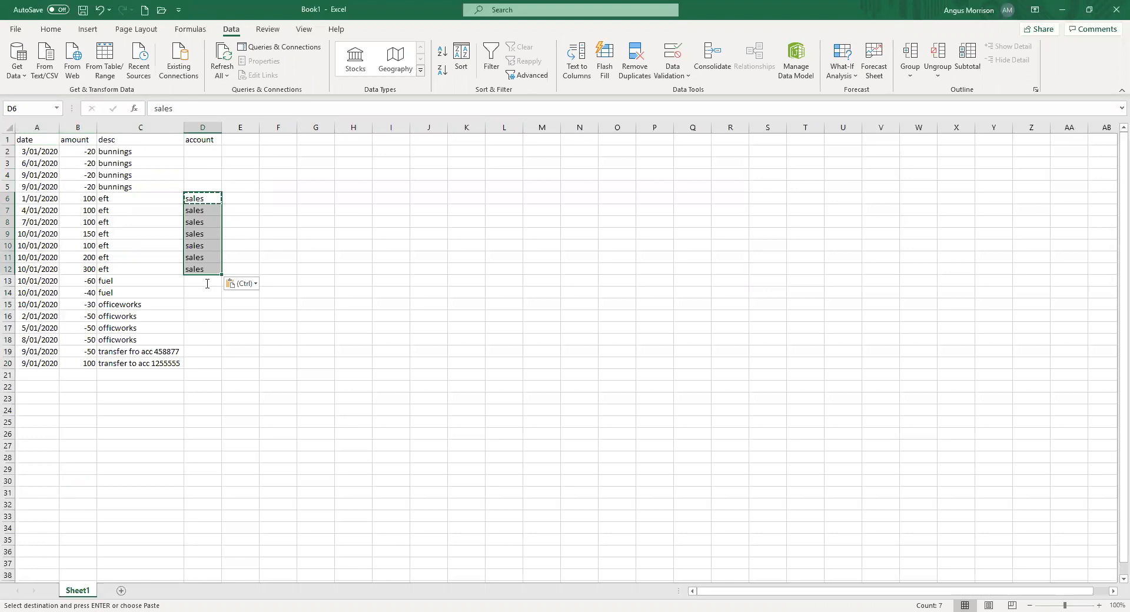
Step: Assign the account "mv expense" to both fuel transactions in D13 and D14
click(207, 284)
text(mv ep)
key(BackSpace)
text(xpense)
key(Return)
click(207, 283)
key(ctrl+c)
key(Down)
key(ctrl+v)
Step: Enter "office expenses" in D15 and copy it to the remaining officeworks rows through D18
key(Down)
text(offic)
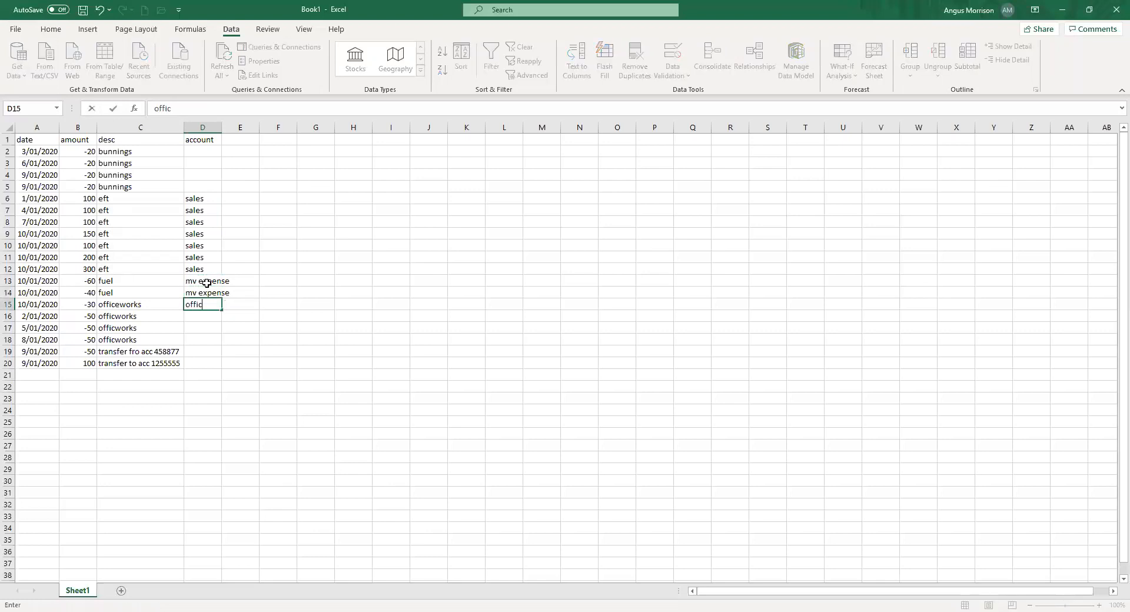
text(e expenses)
key(Return)
key(Up)
key(ctrl+c)
key(shift+Down)
key(shift+Down)
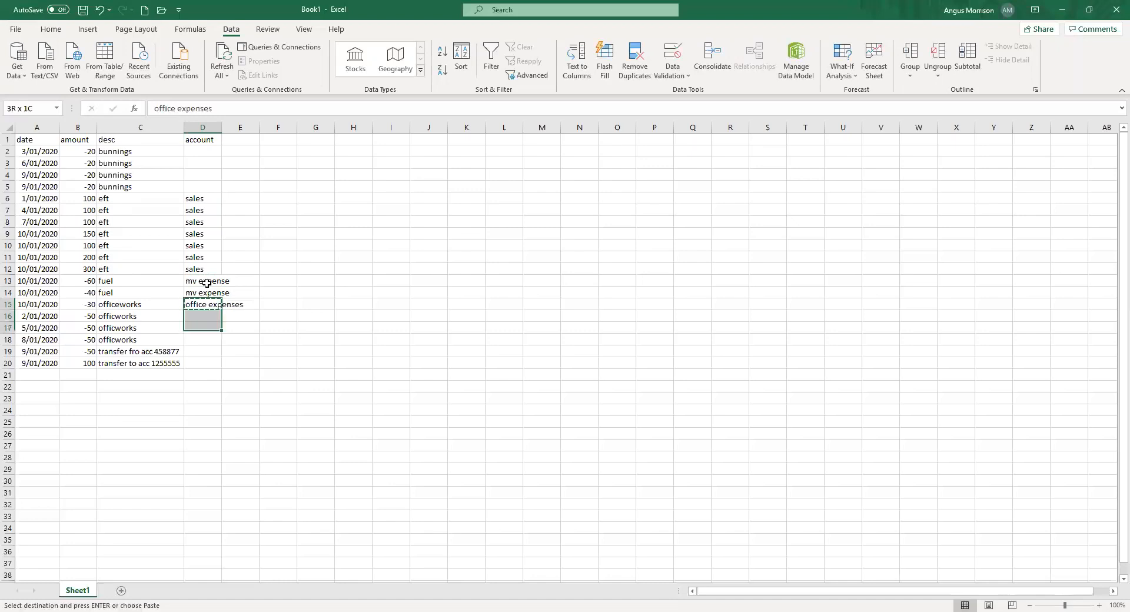
key(ctrl+v)
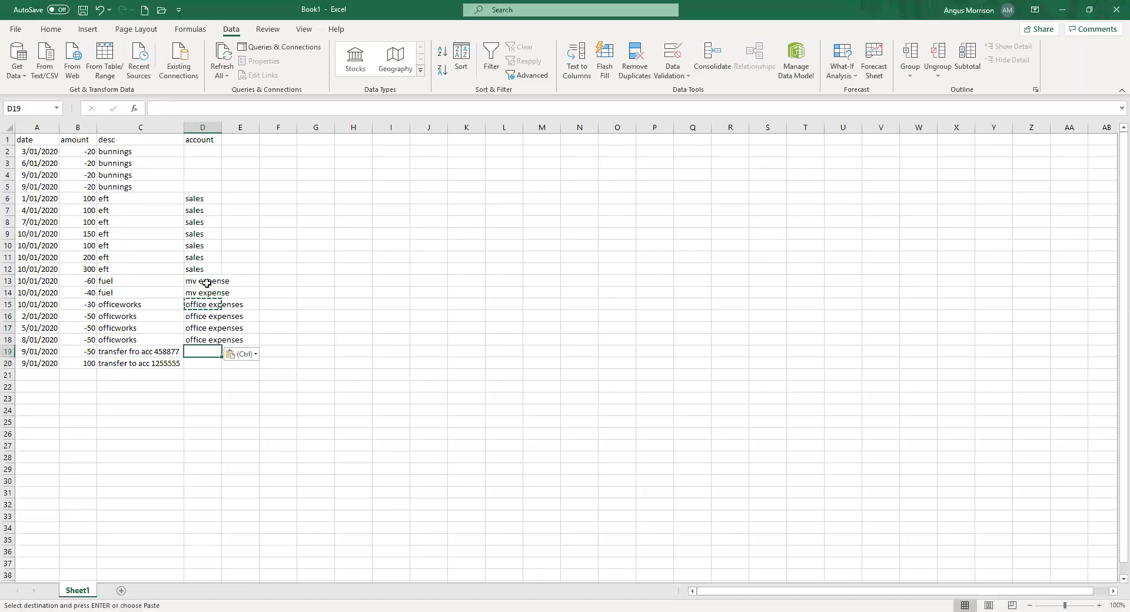
Step: Assign the account "transfer" to the two transfer transactions in D19 and D20
text(transfer)
key(Return)
text(t)
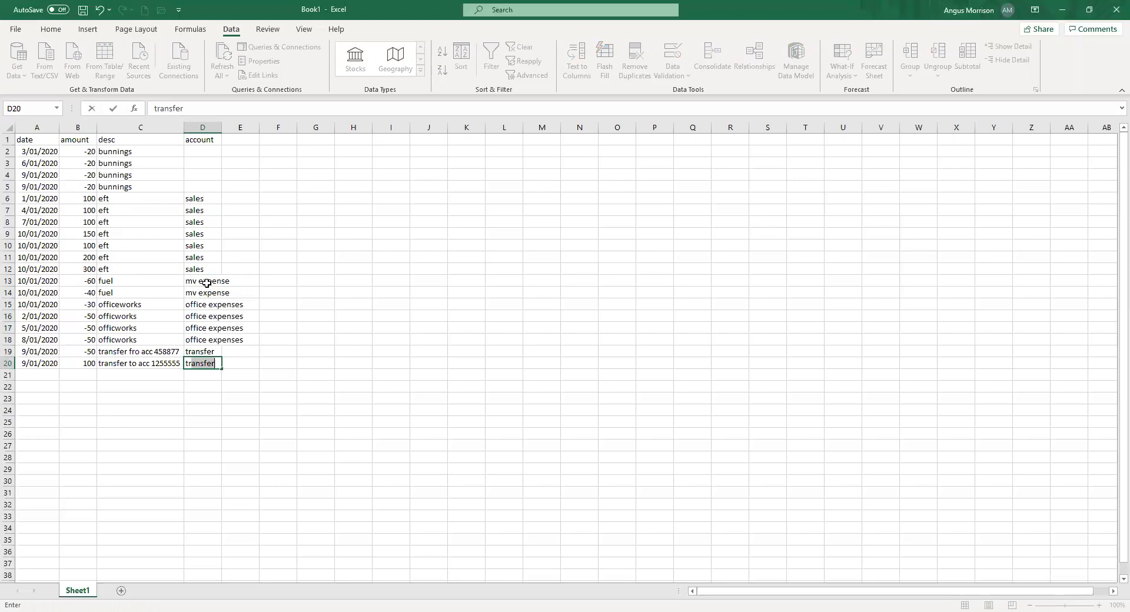
key(Return)
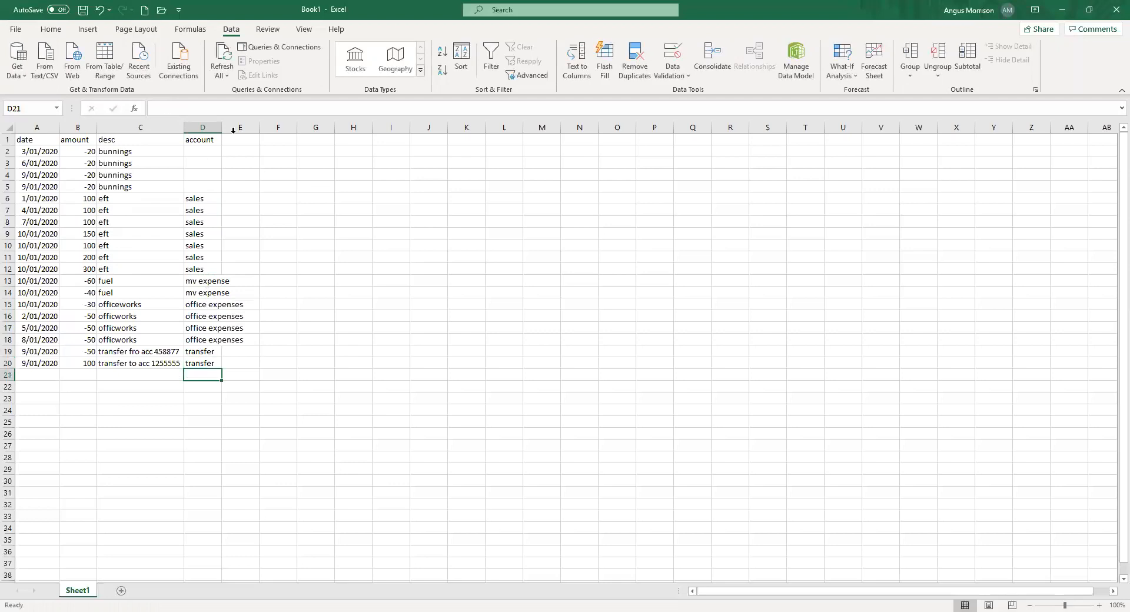
Step: Enter "repairs and maintenance" as the account for the first bunnings transaction in D2
click(206, 151)
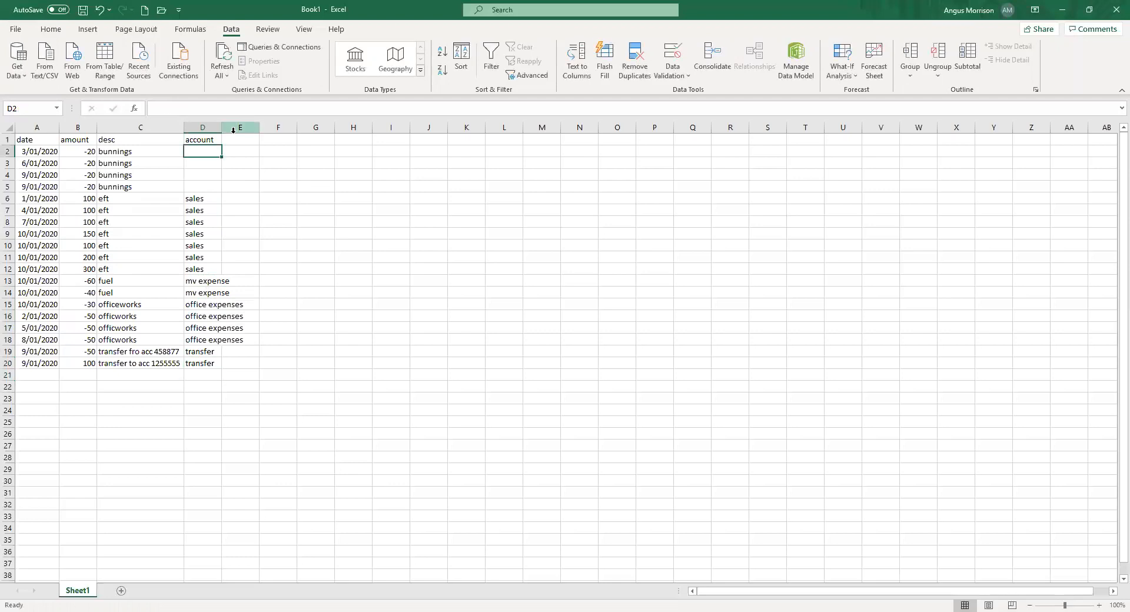
text(repairs and m)
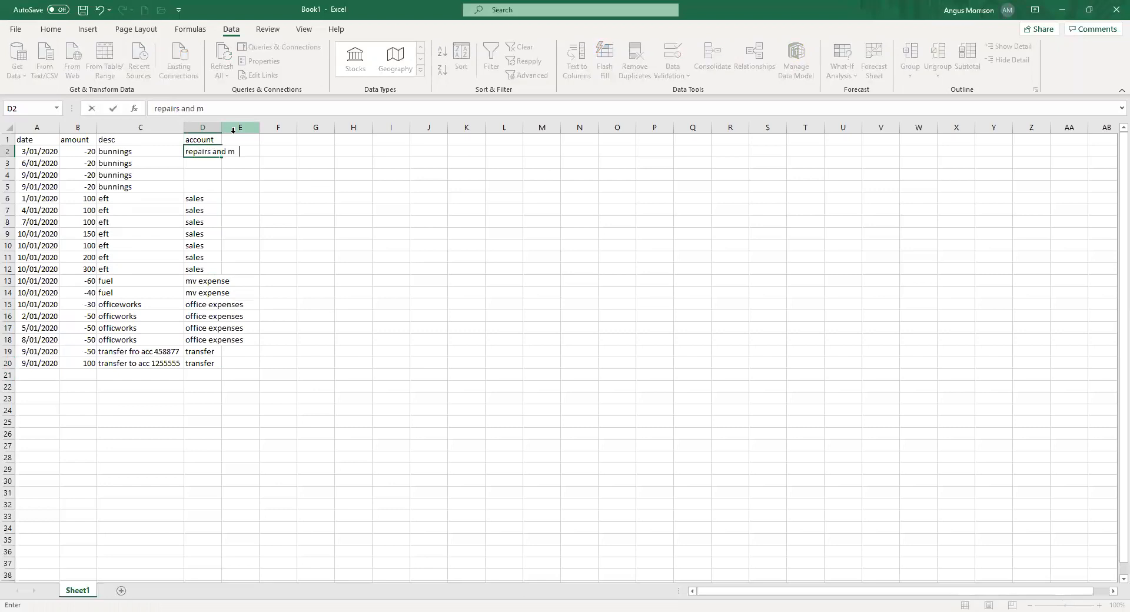
text(aintenace)
key(Return)
key(Up)
key(F2)
key(BackSpace)
key(BackSpace)
text(nce)
key(Return)
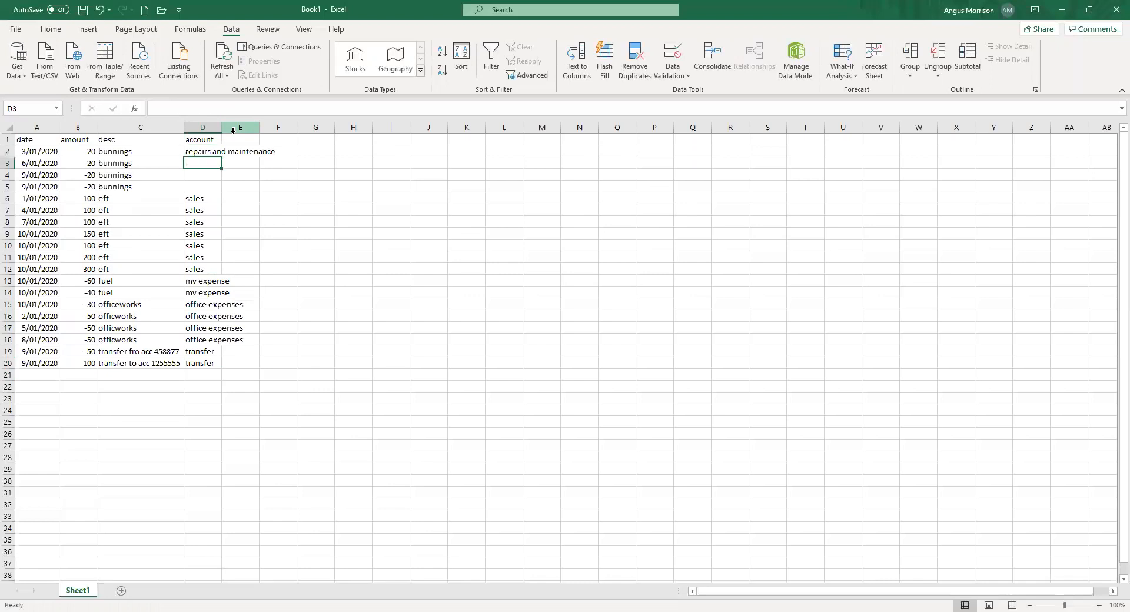
Step: Copy the "repairs and maintenance" account from D2 to the other bunnings rows, D3 to D5
key(Up)
key(ctrl+c)
key(shift+Down)
key(shift+Down)
key(shift+Down)
key(Return)
Step: Create a PivotTable from B1:D20 on the existing worksheet at H3, with account as rows and the sum of amount as values
key(Up)
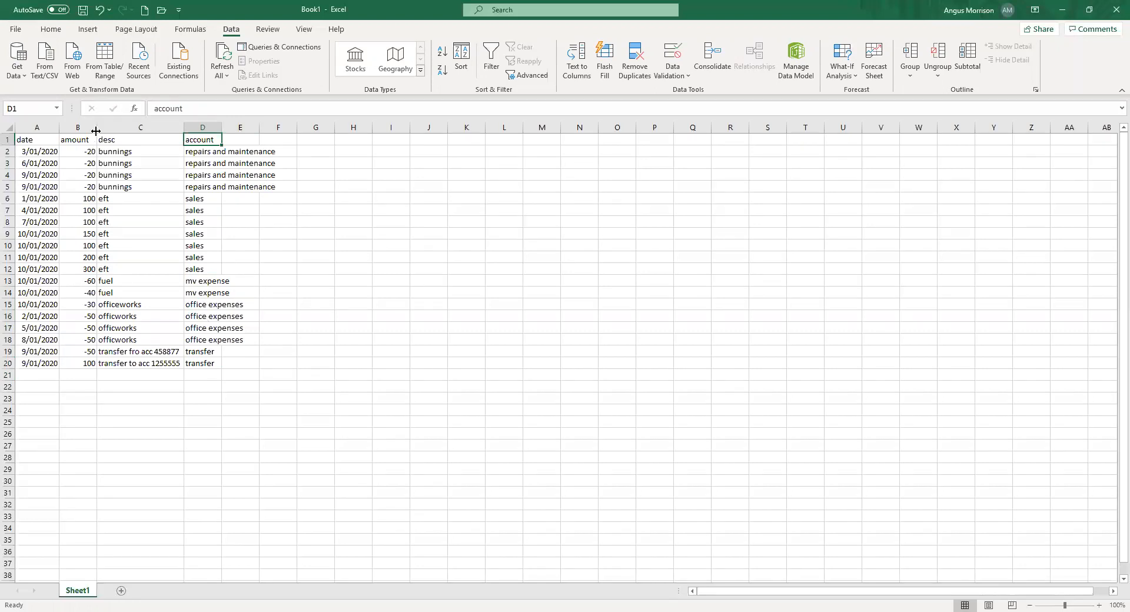
key(Left)
key(Left)
key(Down)
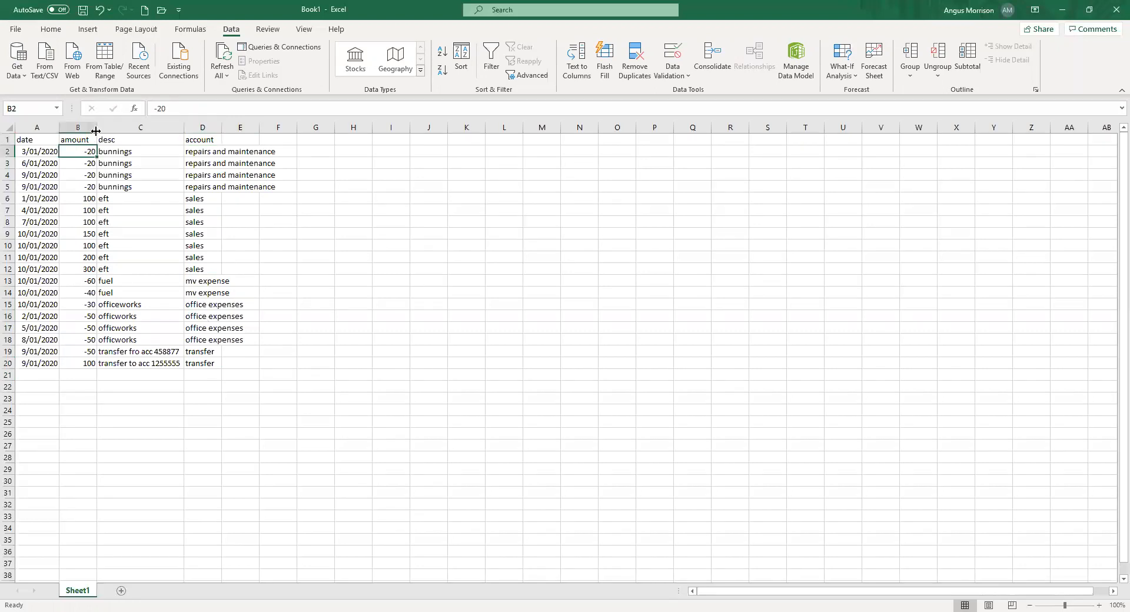
key(Up)
key(shift+Right)
key(shift+Right)
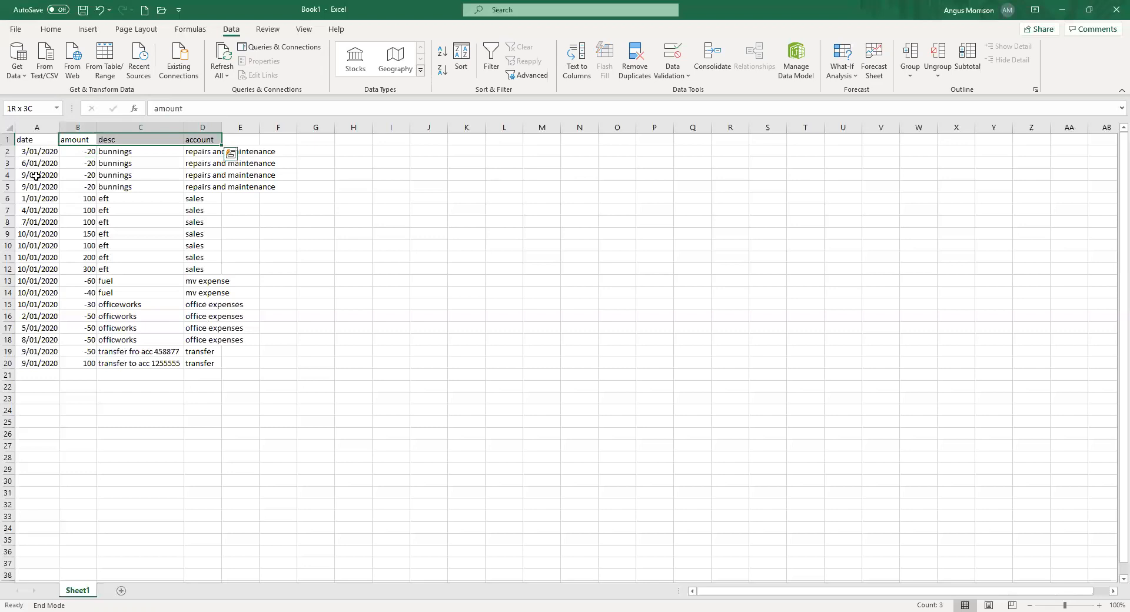
key(ctrl+shift+Down)
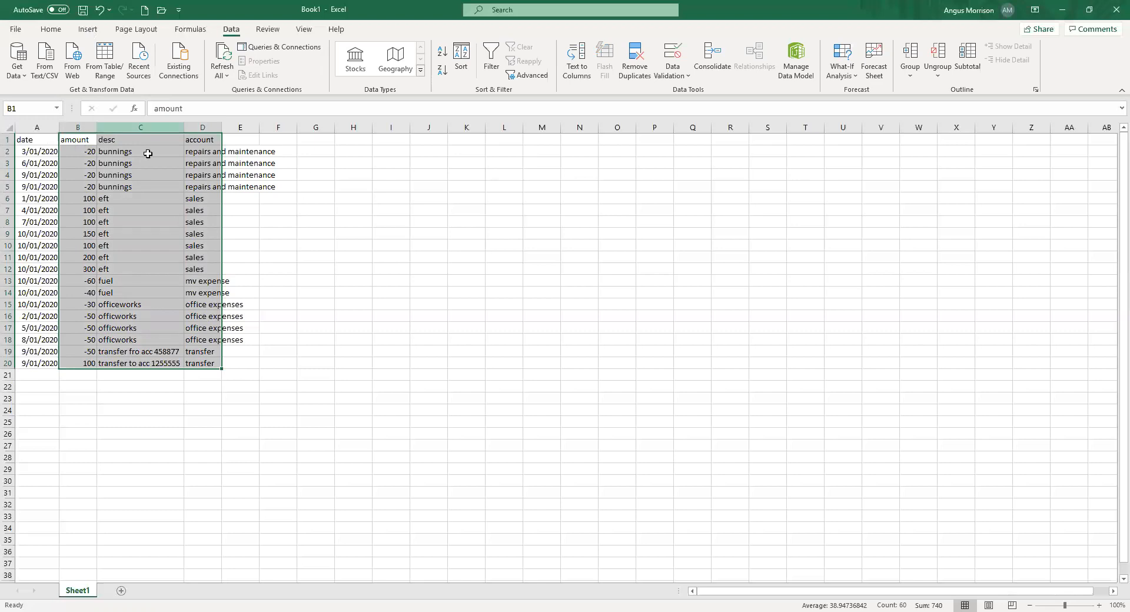
click(88, 29)
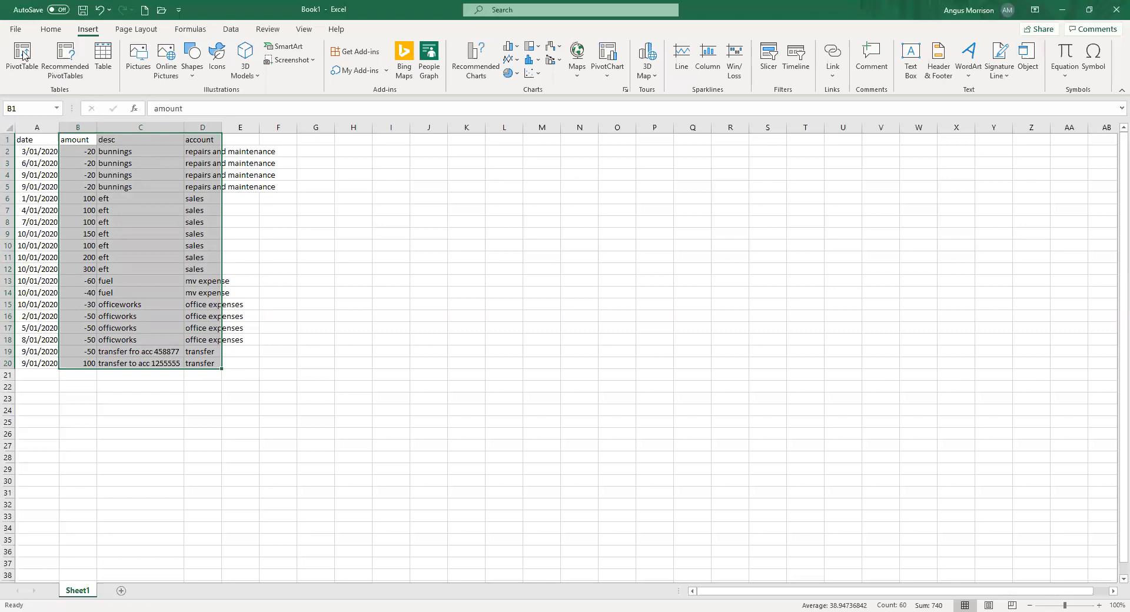
click(23, 55)
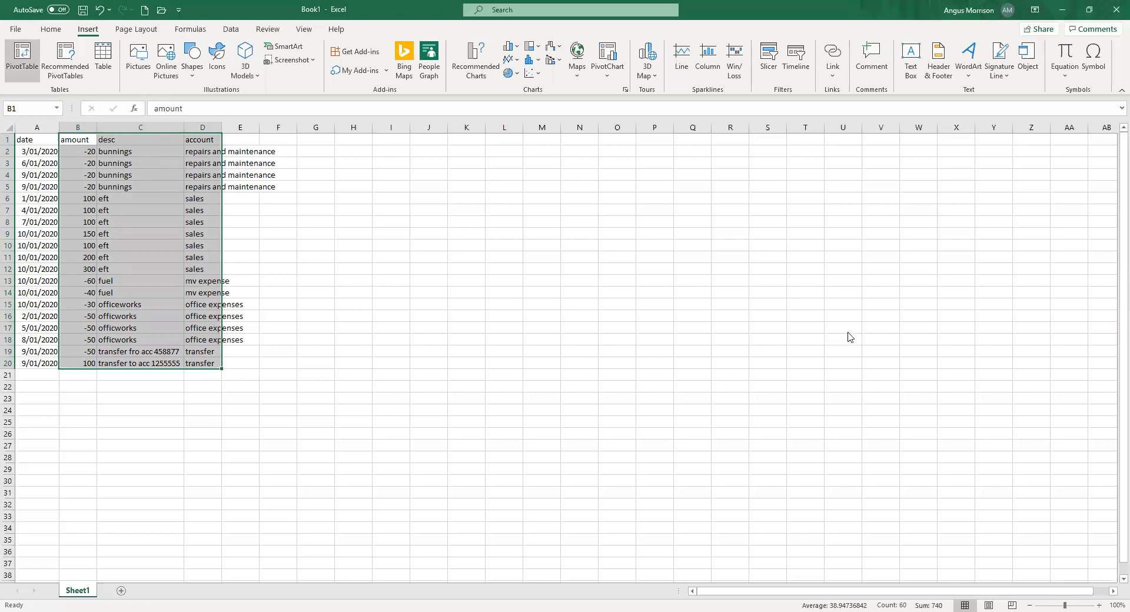
key(alt+e)
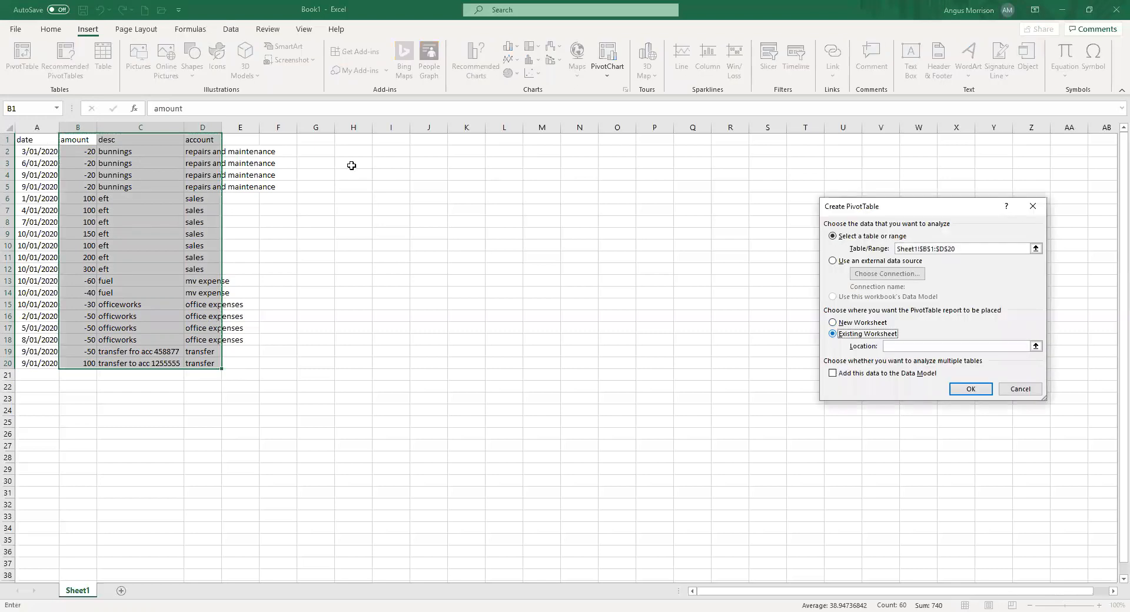
key(Tab)
click(354, 163)
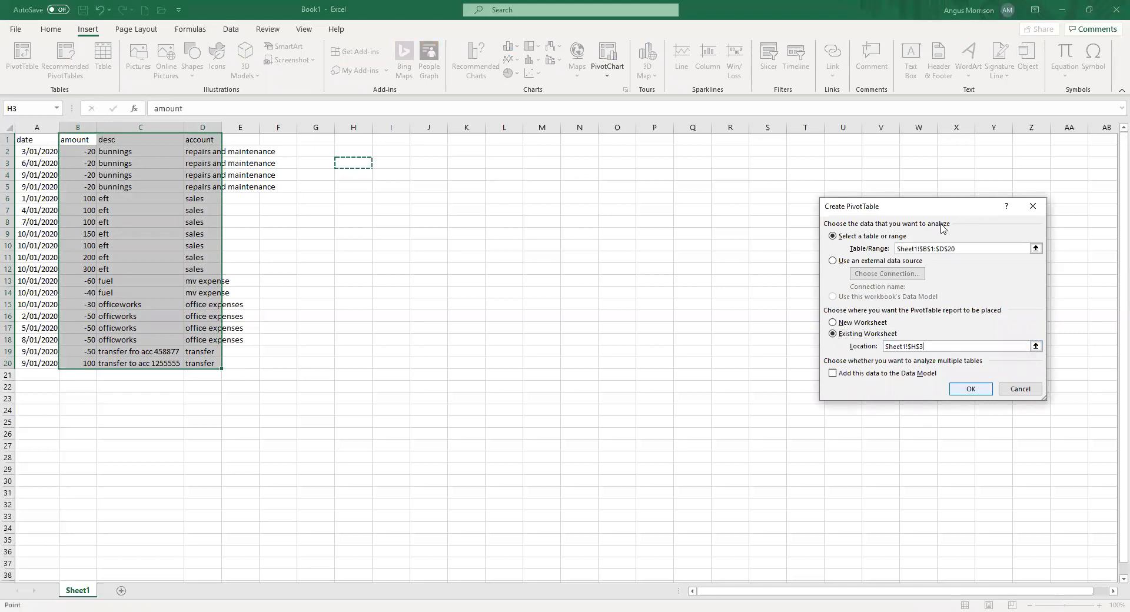
key(Return)
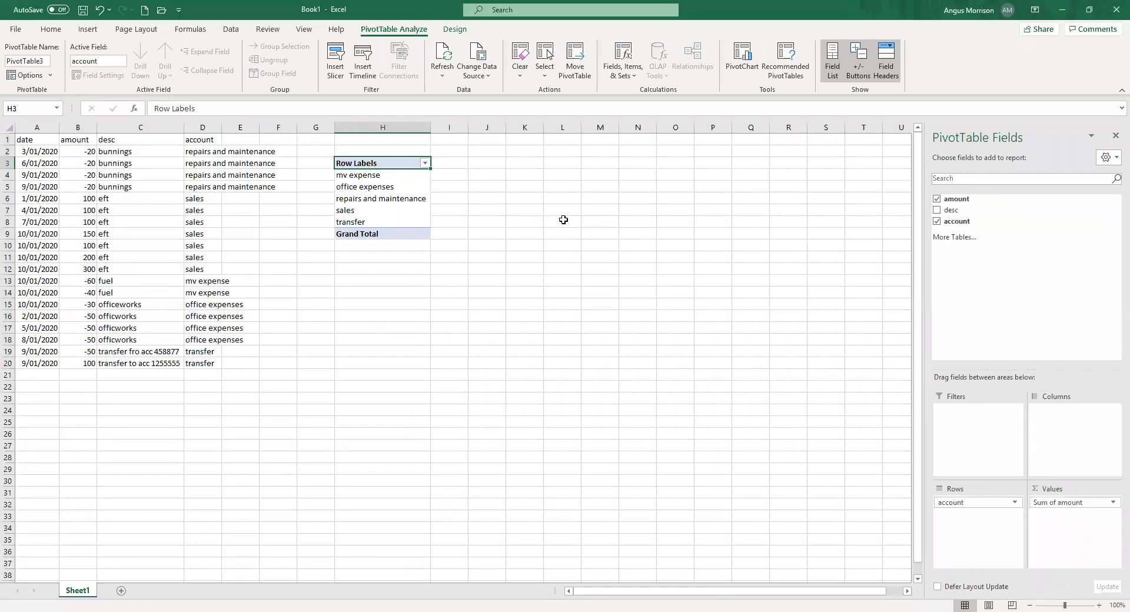
click(388, 293)
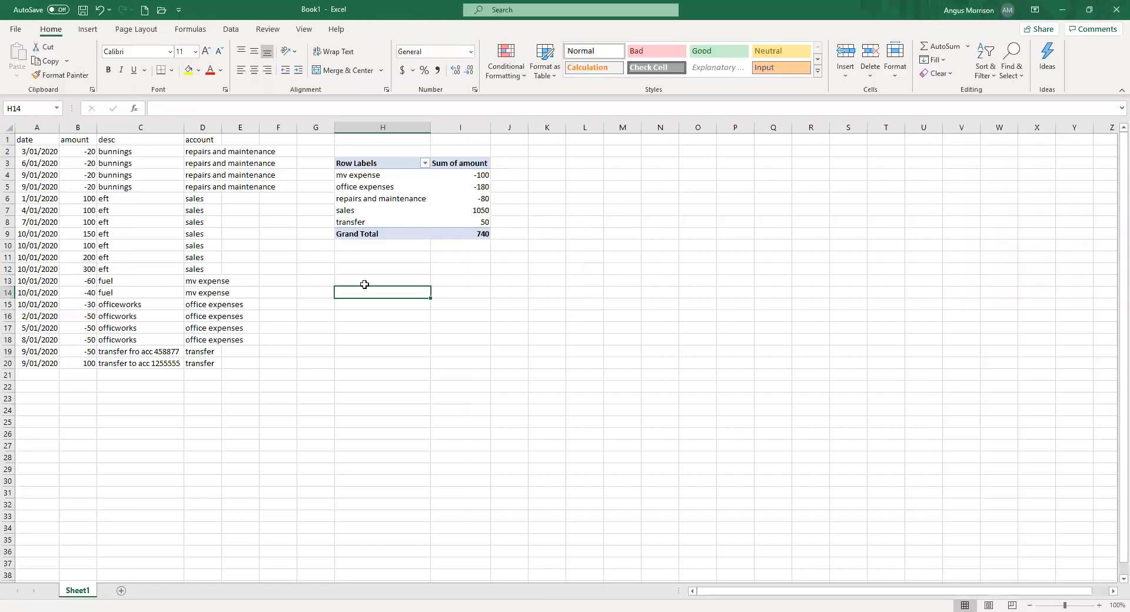
click(547, 222)
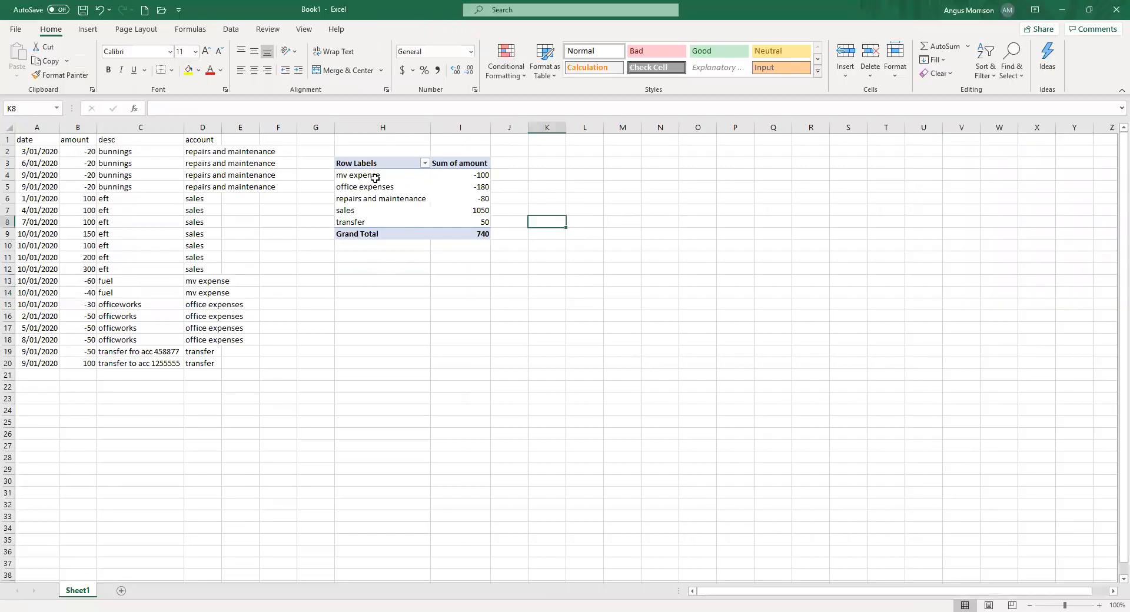
click(389, 258)
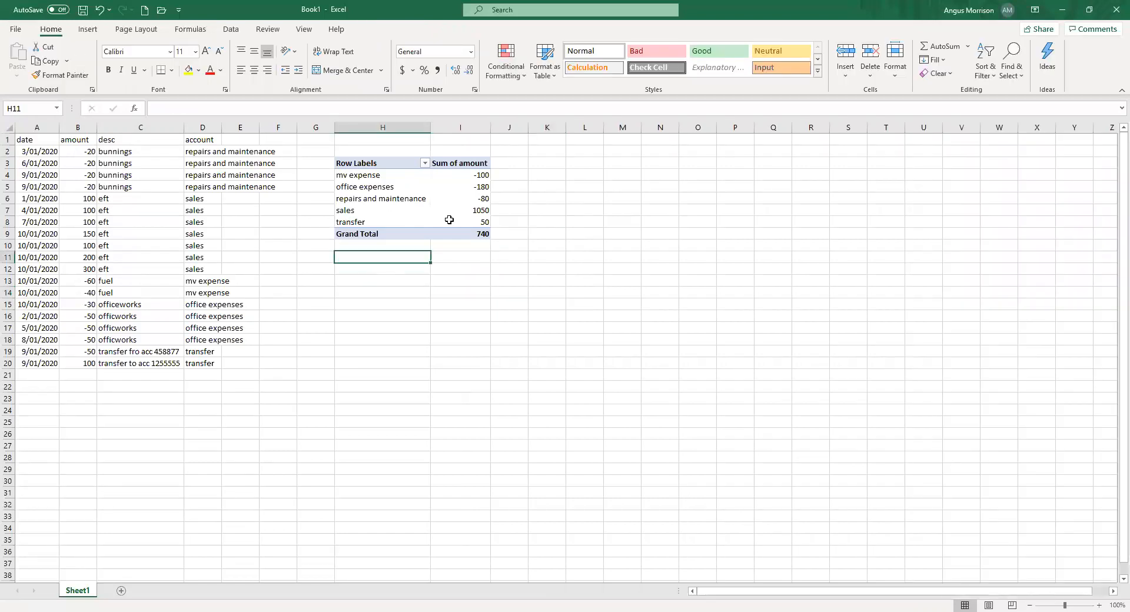
drag(383, 175, 452, 220)
Step: Enter a formula in J4 that divides the mv expense total in the PivotTable by 1.1
click(530, 170)
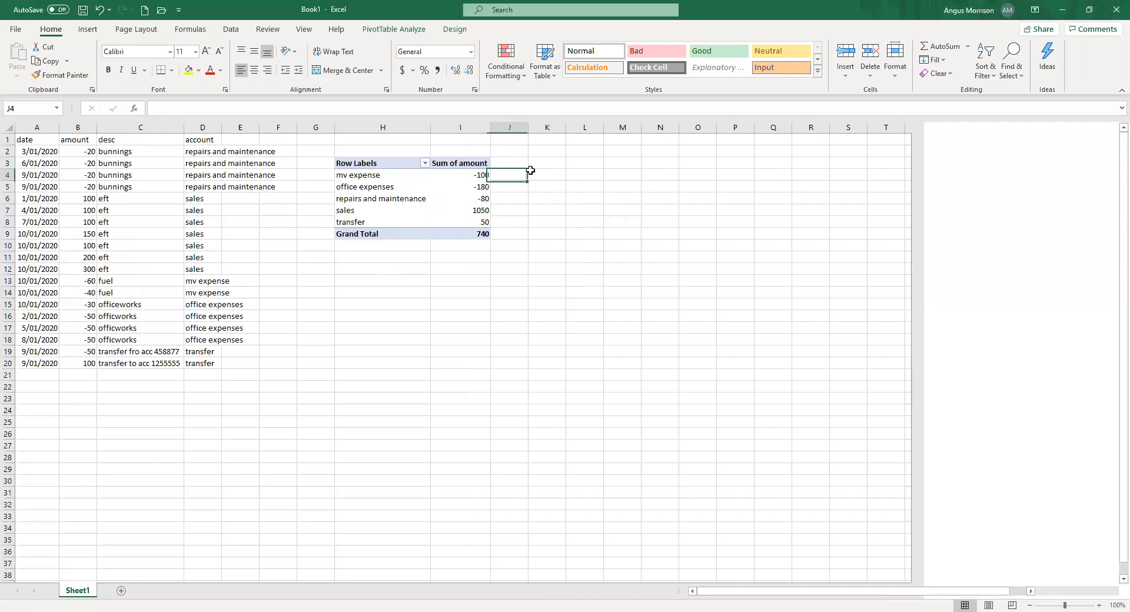
text(=)
key(Left)
text(/1.1)
key(ctrl+Return)
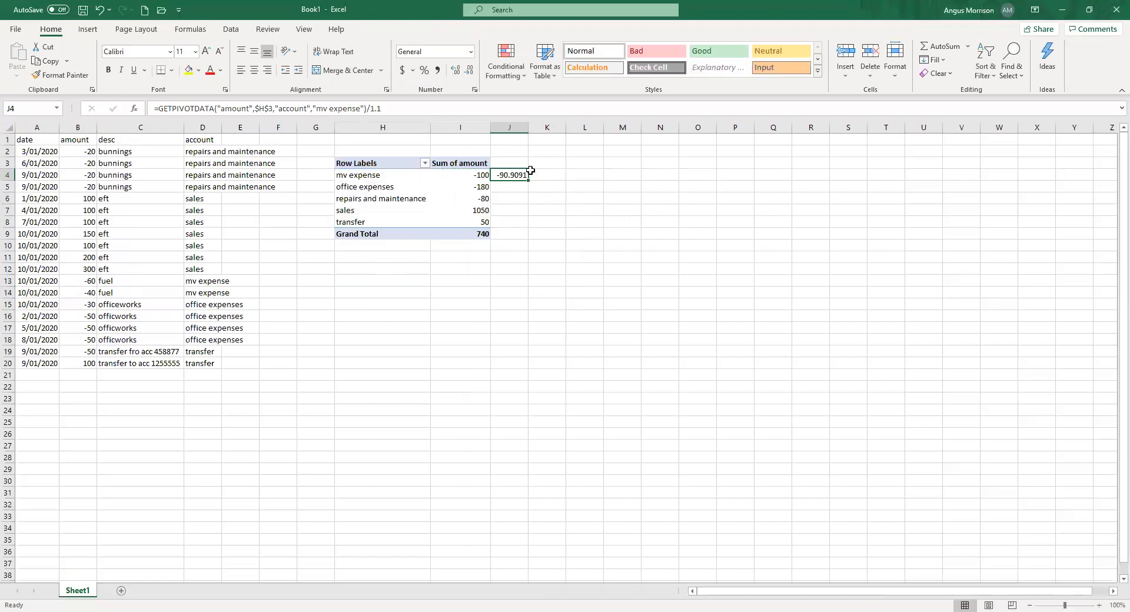
Step: Try copying the J4 formula to J5, check its reference, and clear both cells
key(ctrl+c)
click(502, 183)
key(ctrl+v)
double_click(502, 183)
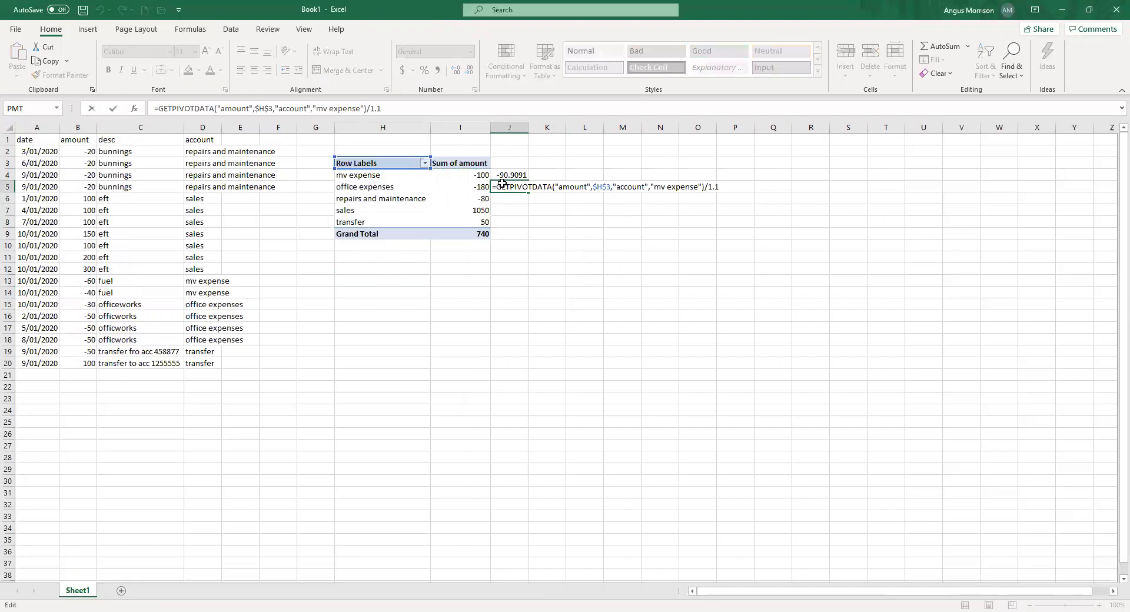
drag(500, 176, 498, 189)
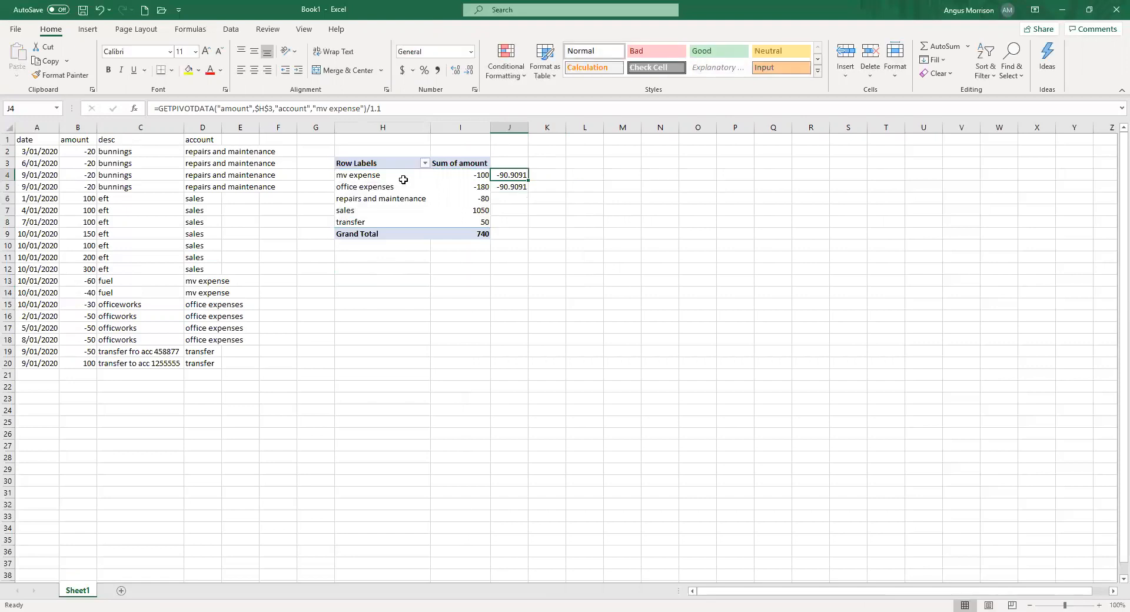
key(Delete)
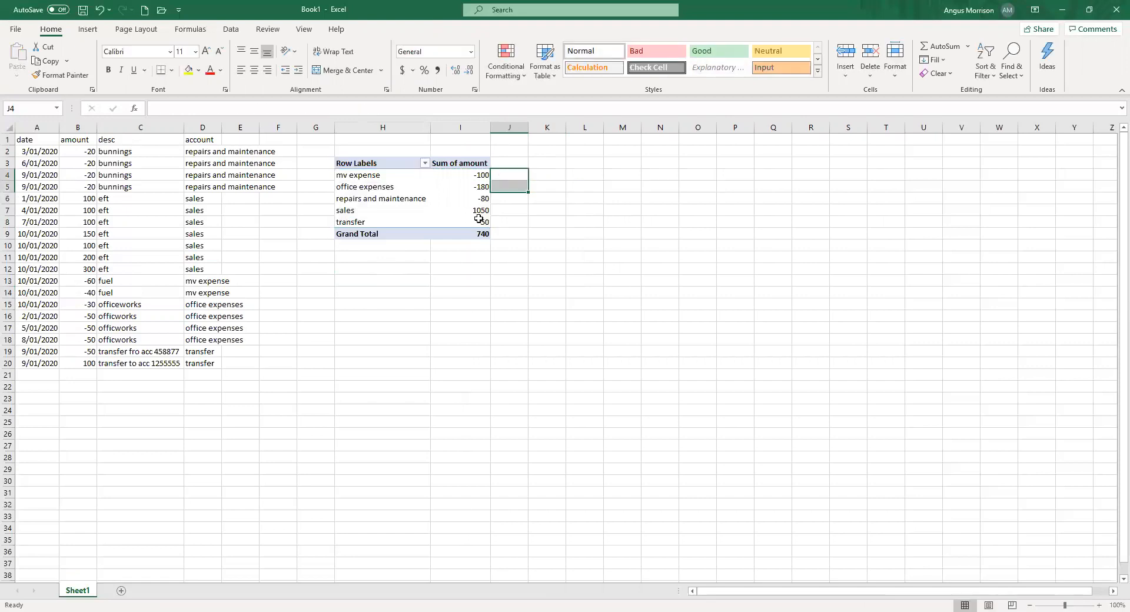
Step: Copy the PivotTable's account amounts from I4:I8 into J4:J8
drag(382, 175, 479, 219)
drag(471, 175, 479, 219)
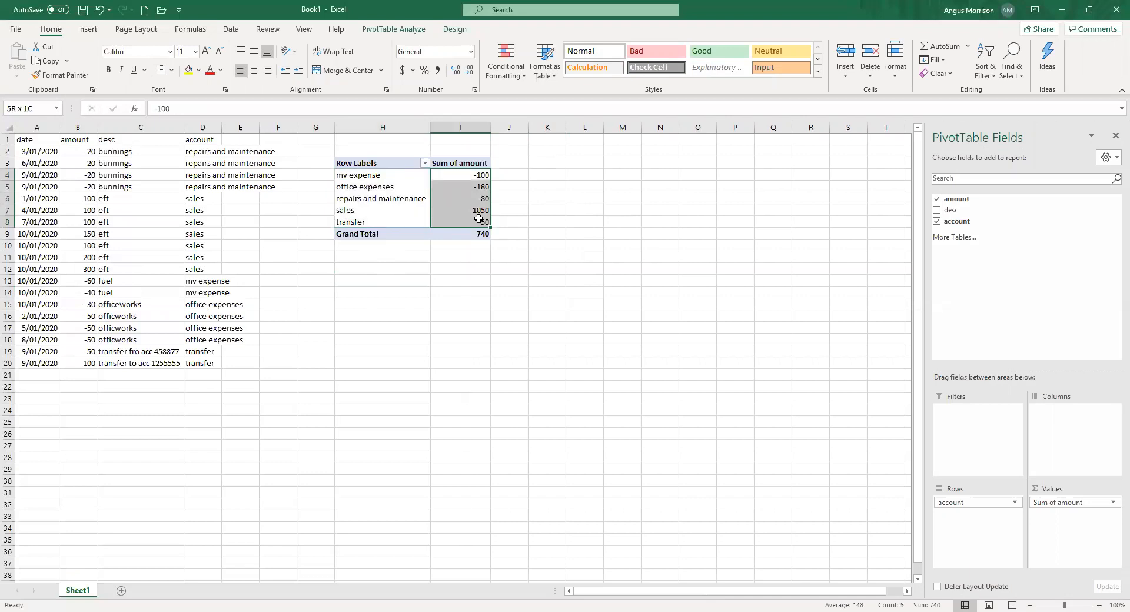
key(ctrl+c)
key(Right)
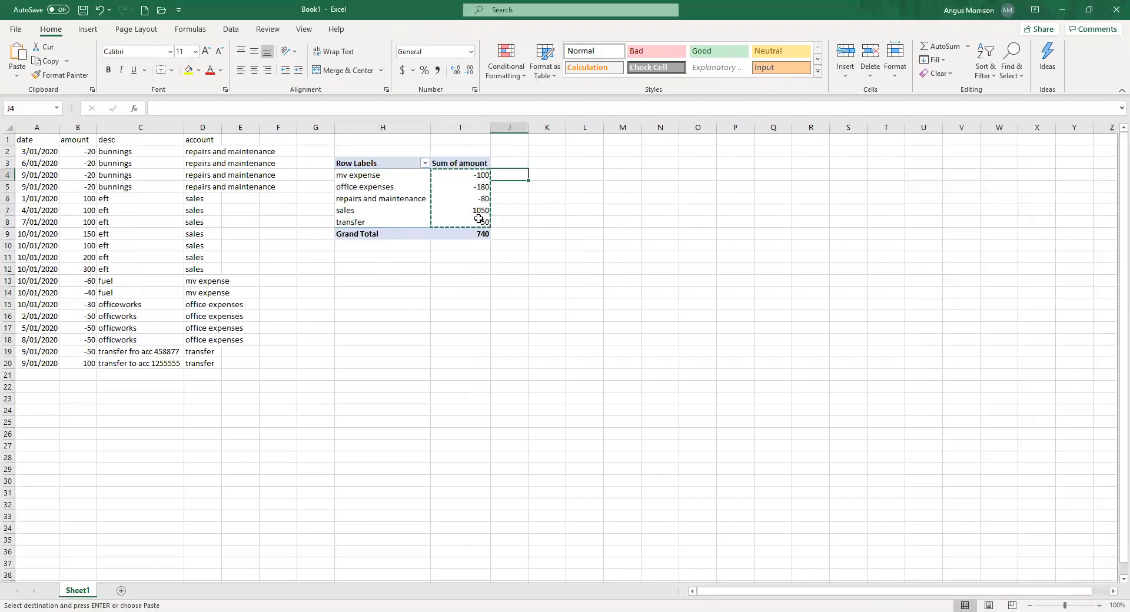
key(ctrl+v)
key(Right)
Step: Enter the headings gross, gst and net in J3, K3 and L3
click(517, 163)
text(gro)
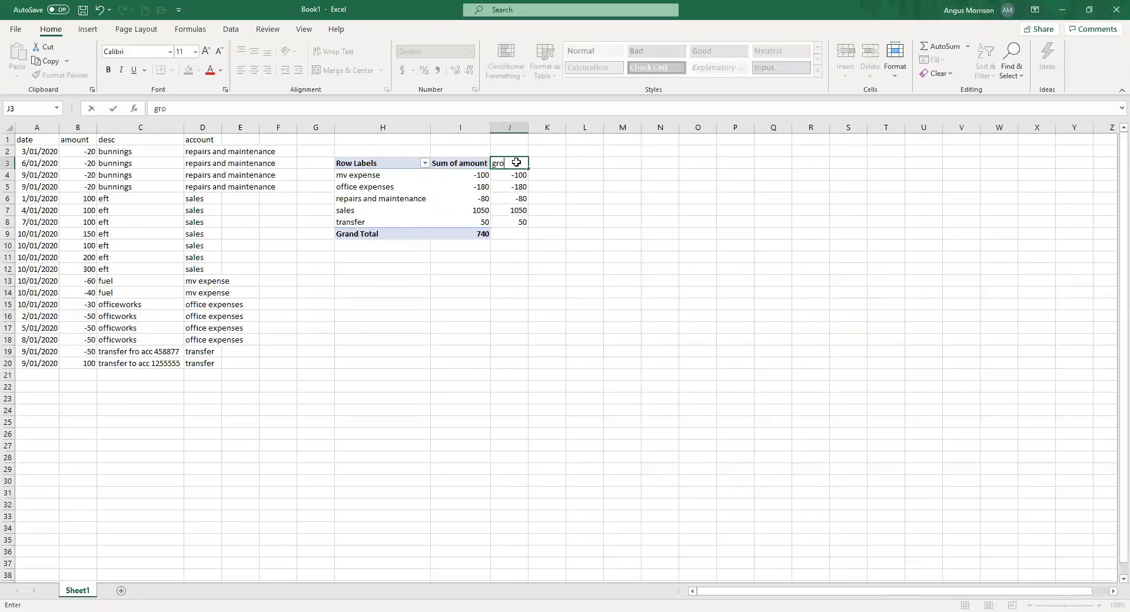
text(ss)
key(Tab)
text(gst)
key(Tab)
text(net)
key(Return)
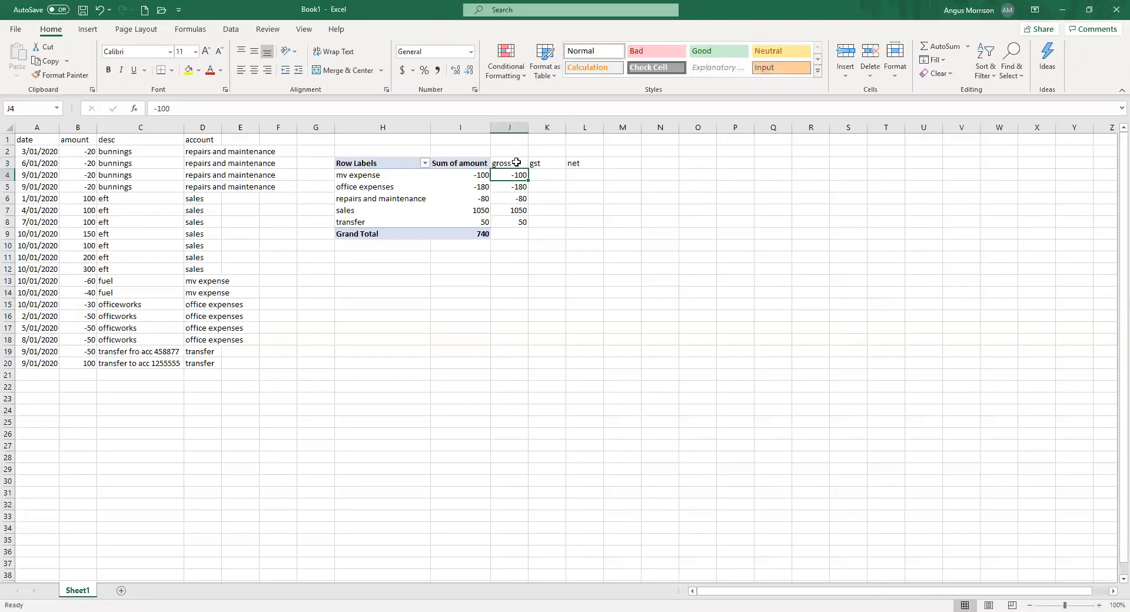
Step: Enter the formula =J4/11 in K4 to calculate the gst on mv expense
key(Right)
text(=)
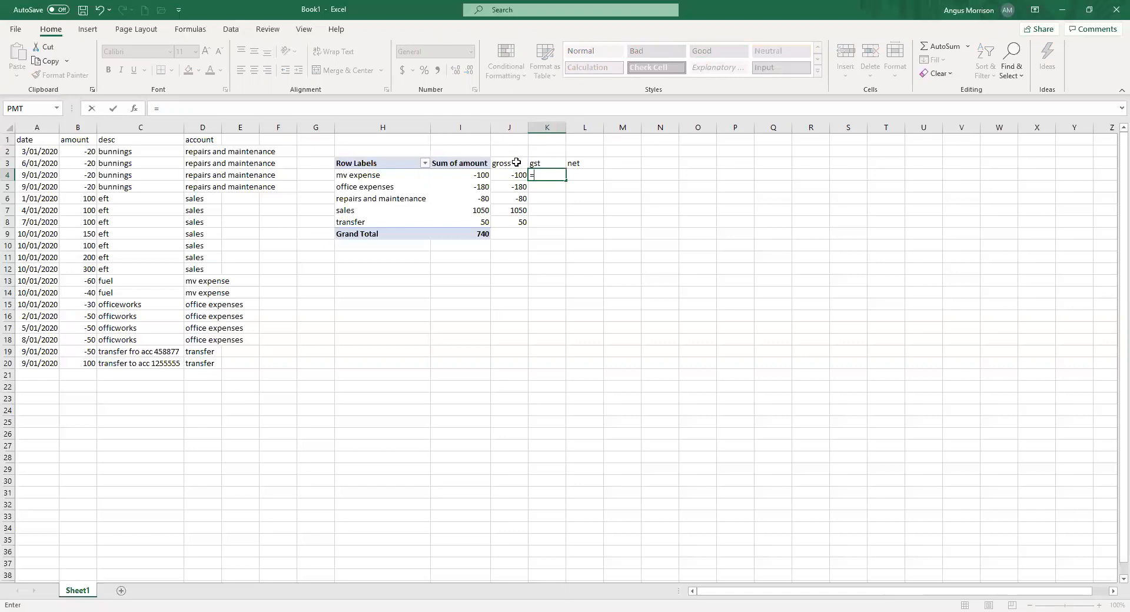
key(Left)
text(/11)
key(ctrl+Return)
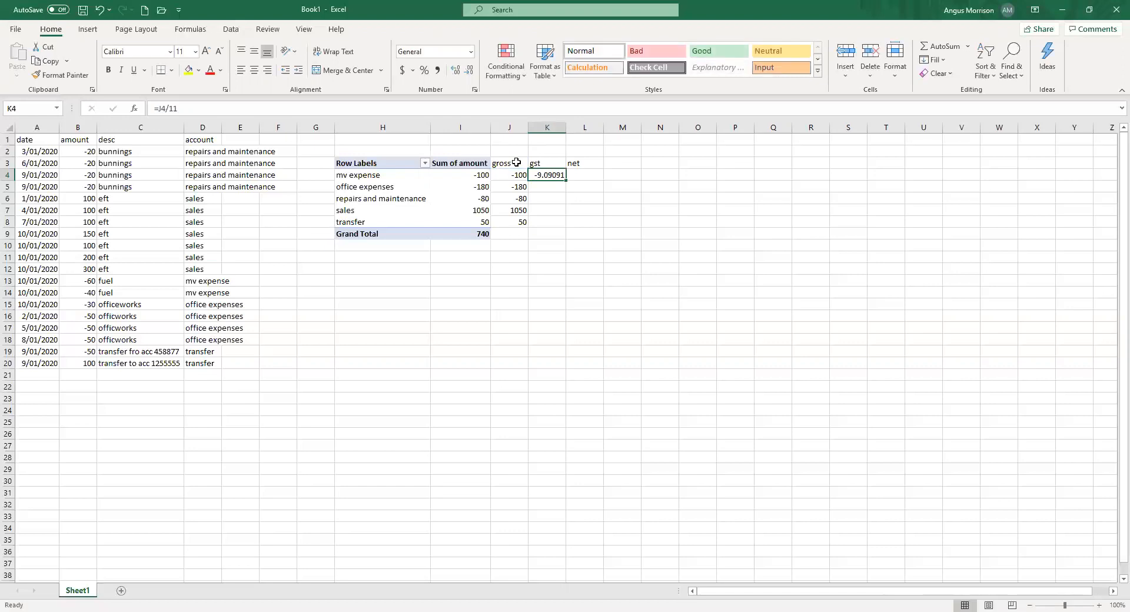
Step: Copy the gst formula from K4 down to K7, leaving out the transfer row
key(shift+Down)
key(shift+Down)
key(shift+Down)
key(ctrl+c)
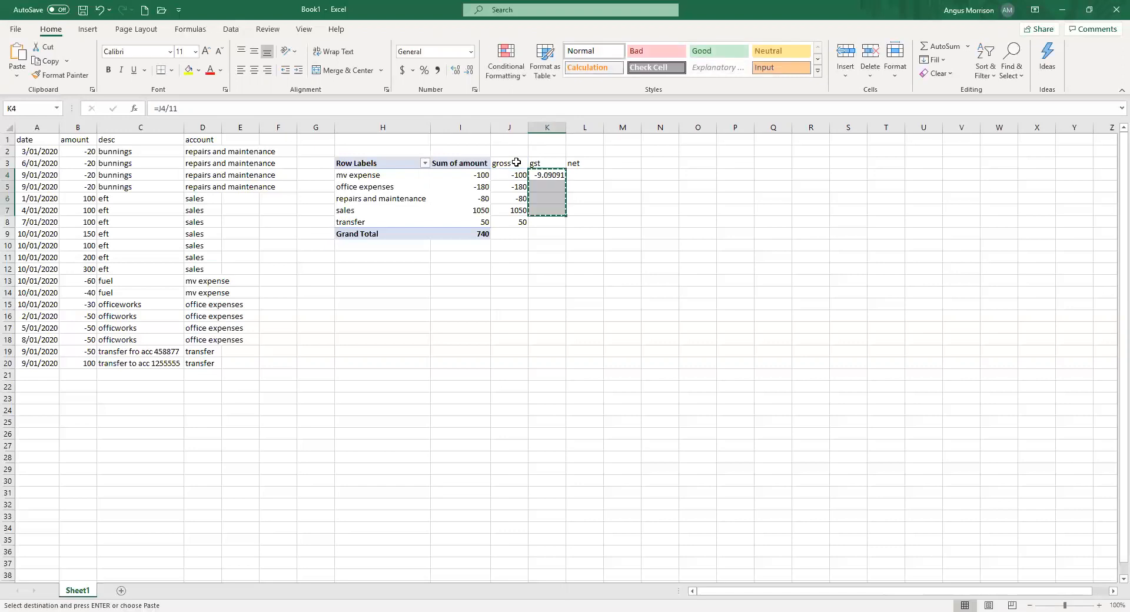
key(shift+Up)
key(shift+Up)
key(shift+Up)
key(shift+Down)
key(shift+Down)
key(shift+Down)
key(ctrl+v)
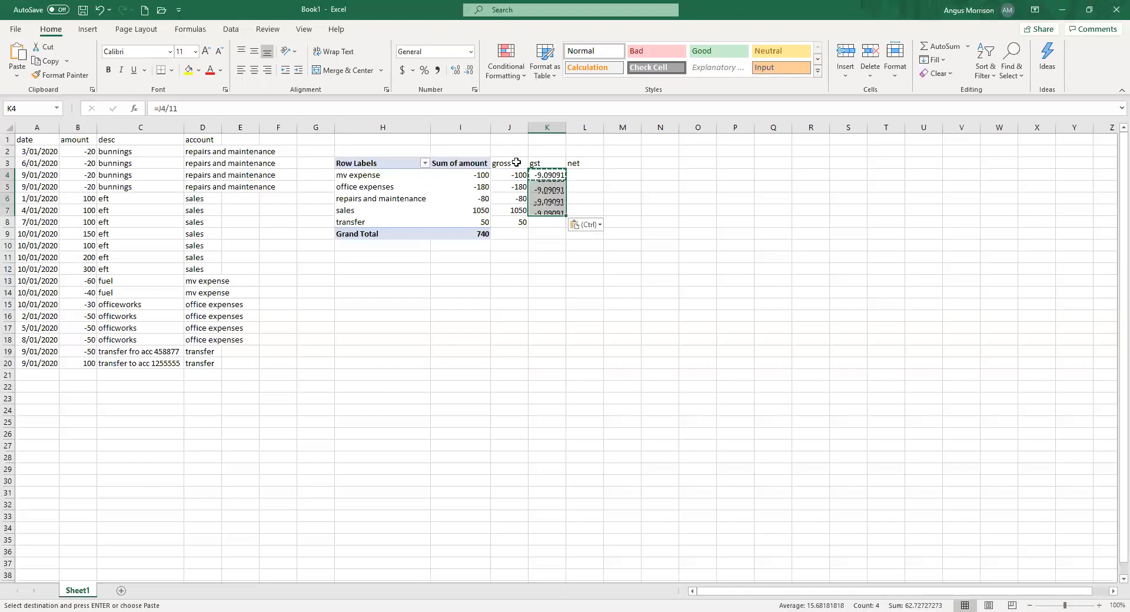
Step: Enter the formula =J4-K4 in L4 to calculate the net amount for mv expense
key(Right)
text(=)
key(Left)
key(Left)
text(-)
key(Left)
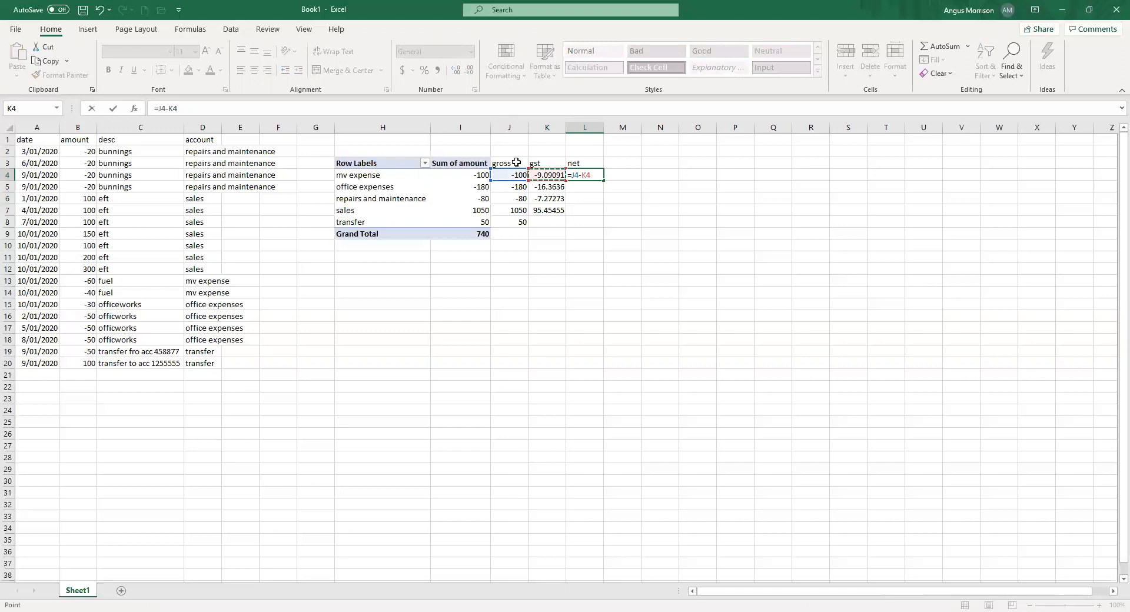
key(ctrl+Return)
Step: Copy the net formula from L4 down to L7 for the remaining accounts through sales
key(ctrl+c)
key(shift+Down)
key(shift+Down)
key(shift+Down)
key(ctrl+v)
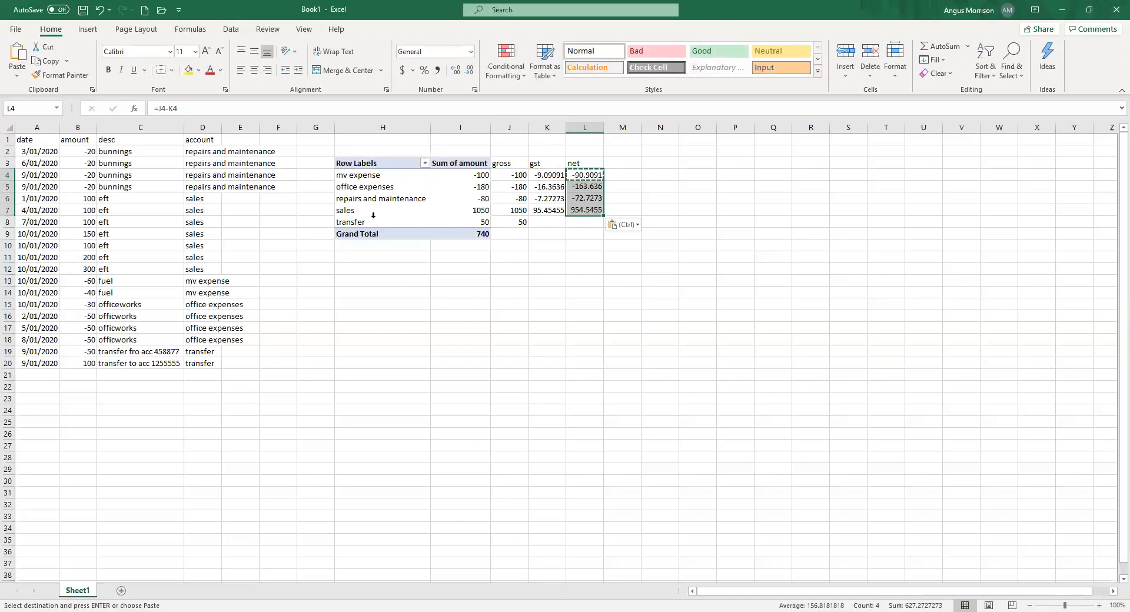
key(Escape)
Step: Copy the mv expense to sales rows, H4:L7, to a separate block starting at H13
key(ctrl+Left)
key(ctrl+shift+Right)
key(ctrl+shift+Down)
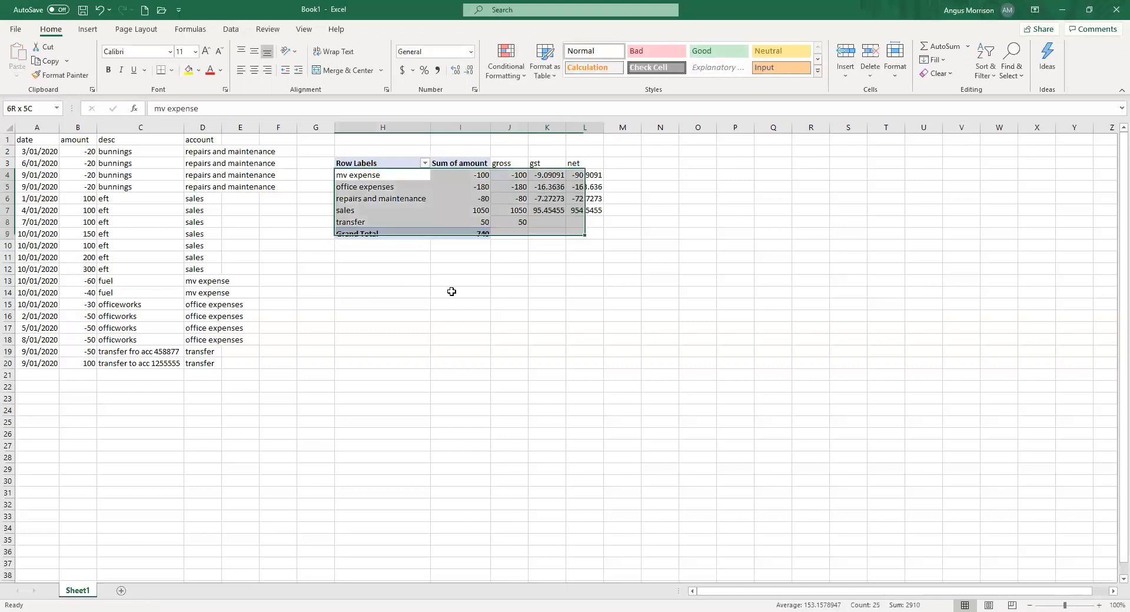
key(shift+Up)
key(shift+Up)
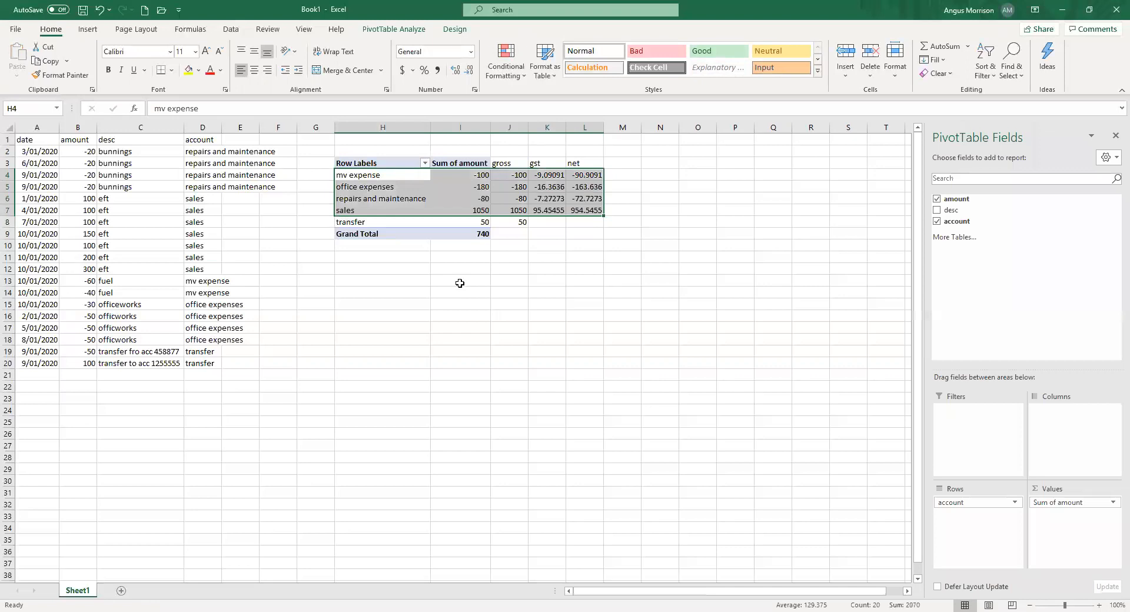
key(ctrl+c)
click(459, 284)
key(ctrl+v)
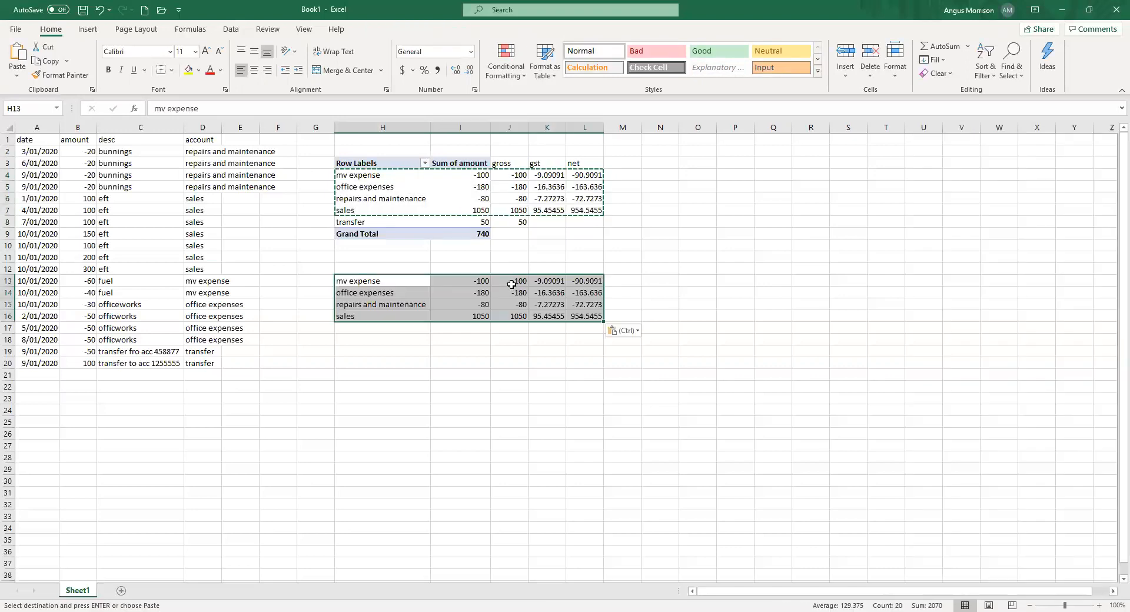
Step: Replace the amounts in I13:I16 with the net results from L13:L16 as plain values, and clear L13:L16
click(586, 284)
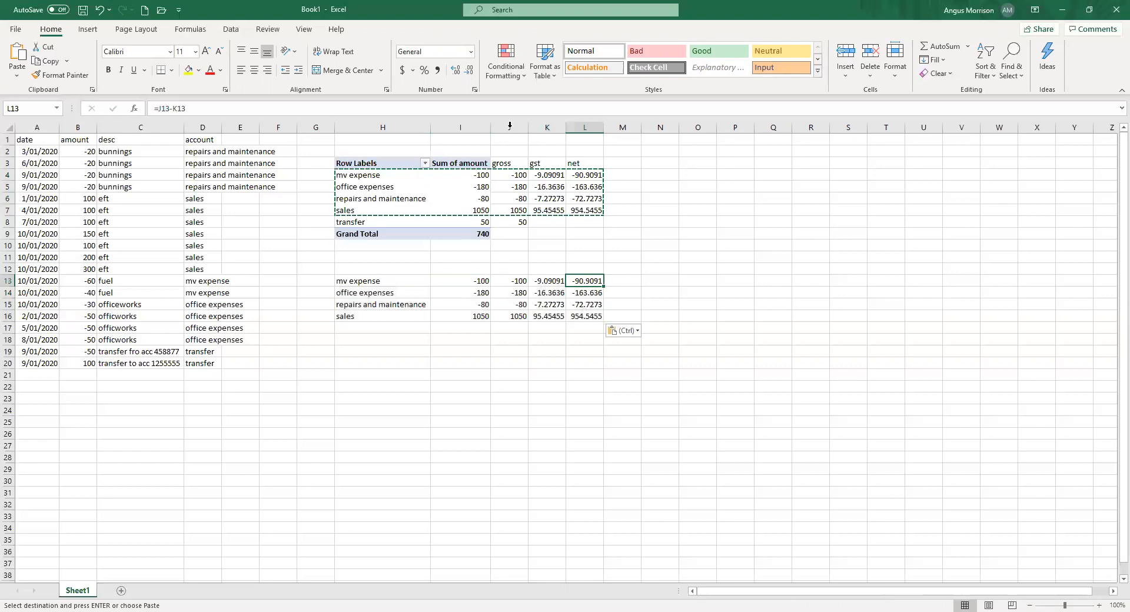
key(ctrl+shift+Down)
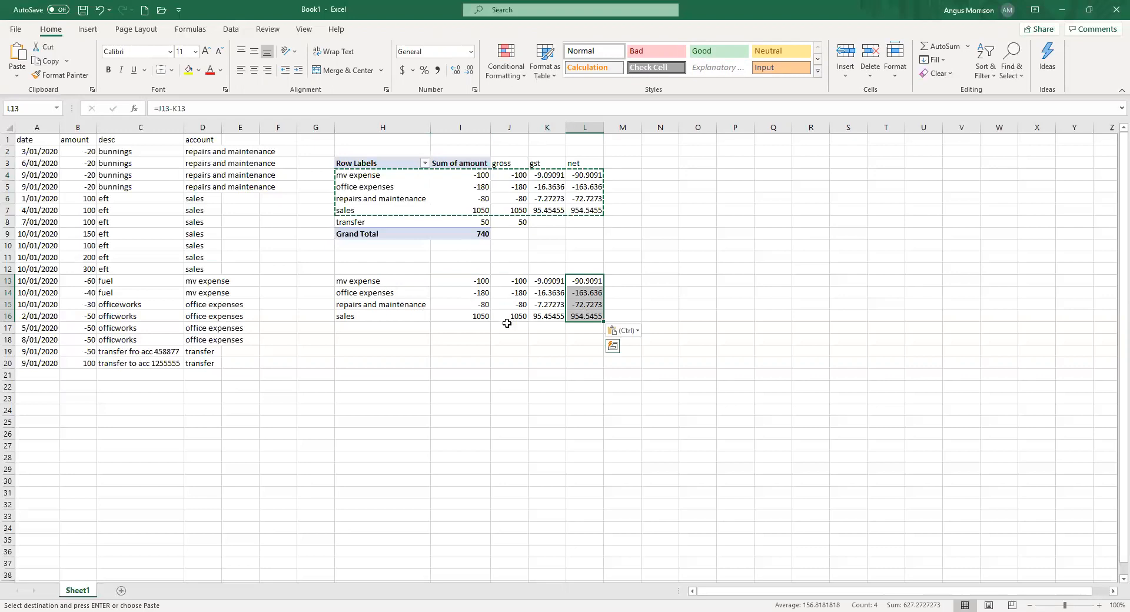
drag(507, 323, 507, 324)
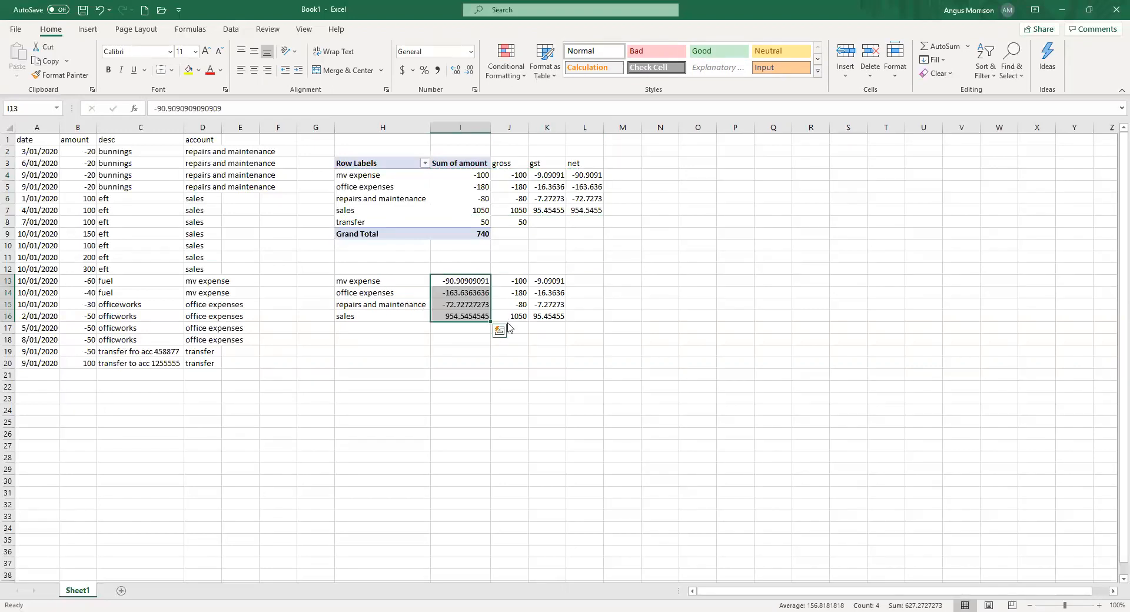
Step: Try deleting cells I13:J16 with the remaining cells shifted left, and undo the deletion
key(Left)
key(ctrl+Down)
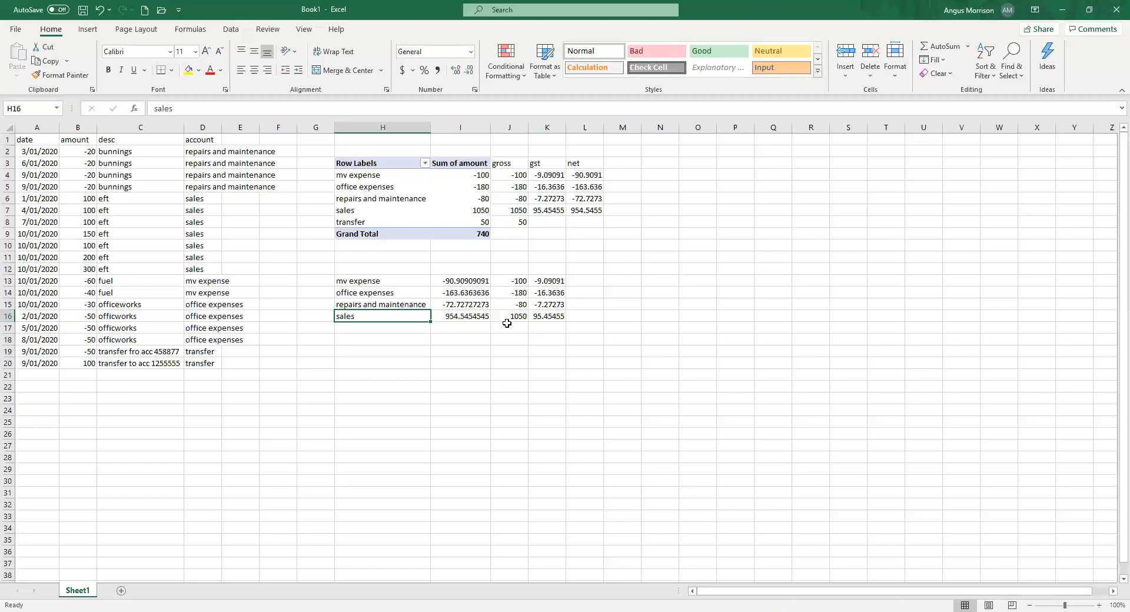
key(Right)
key(ctrl+Up)
key(shift+Right)
key(ctrl+shift+Down)
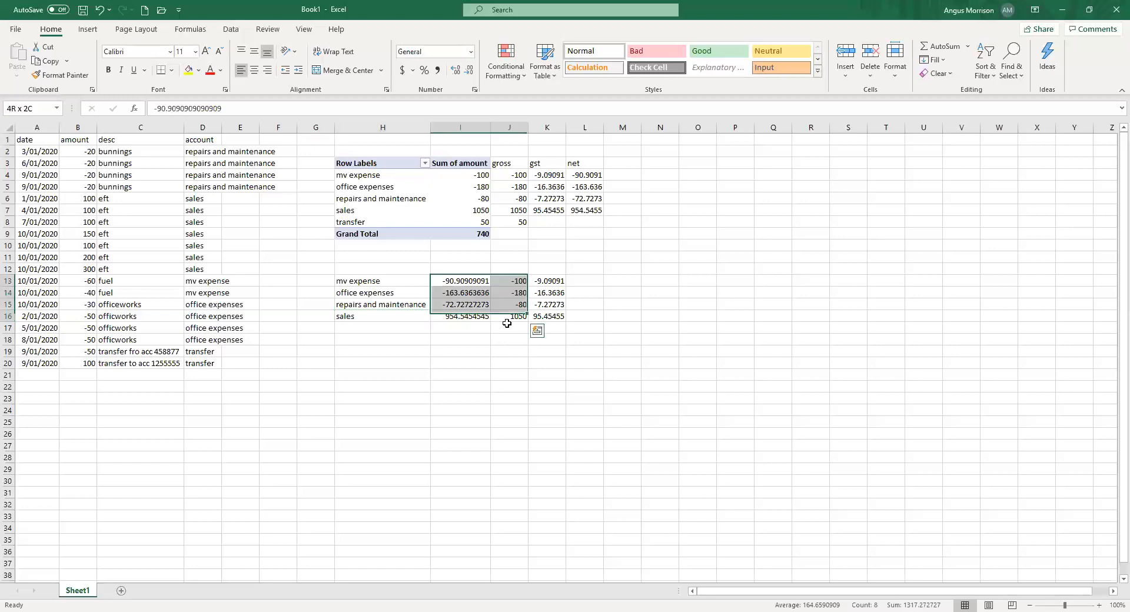
key(ctrl+minus)
key(Return)
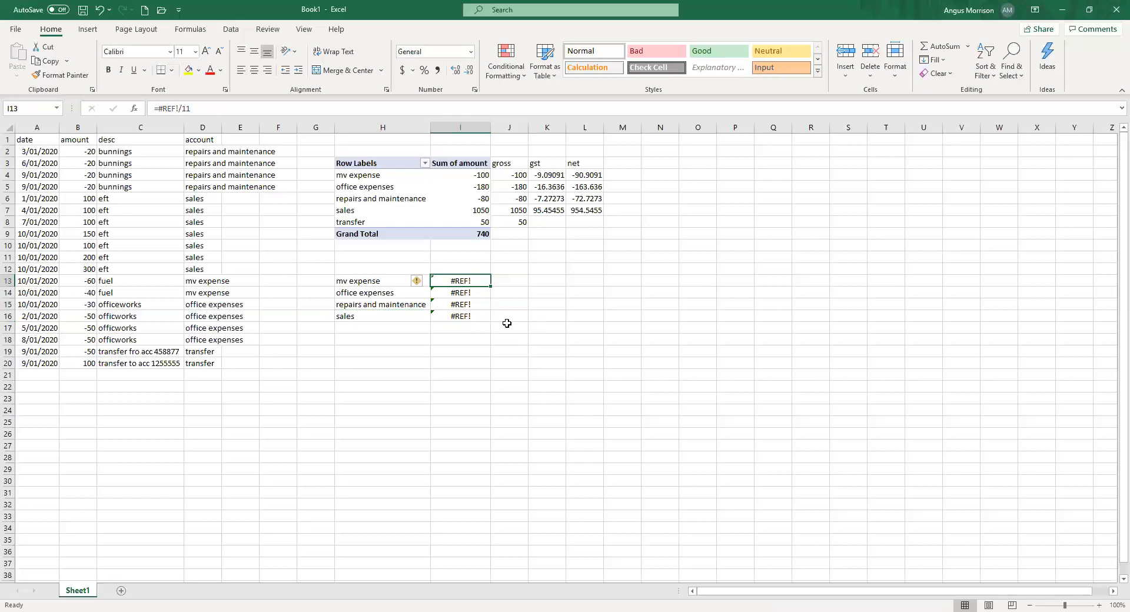
key(ctrl+z)
key(ctrl+z)
Step: Clear the copied gross and gst figures from J13:K16
key(Right)
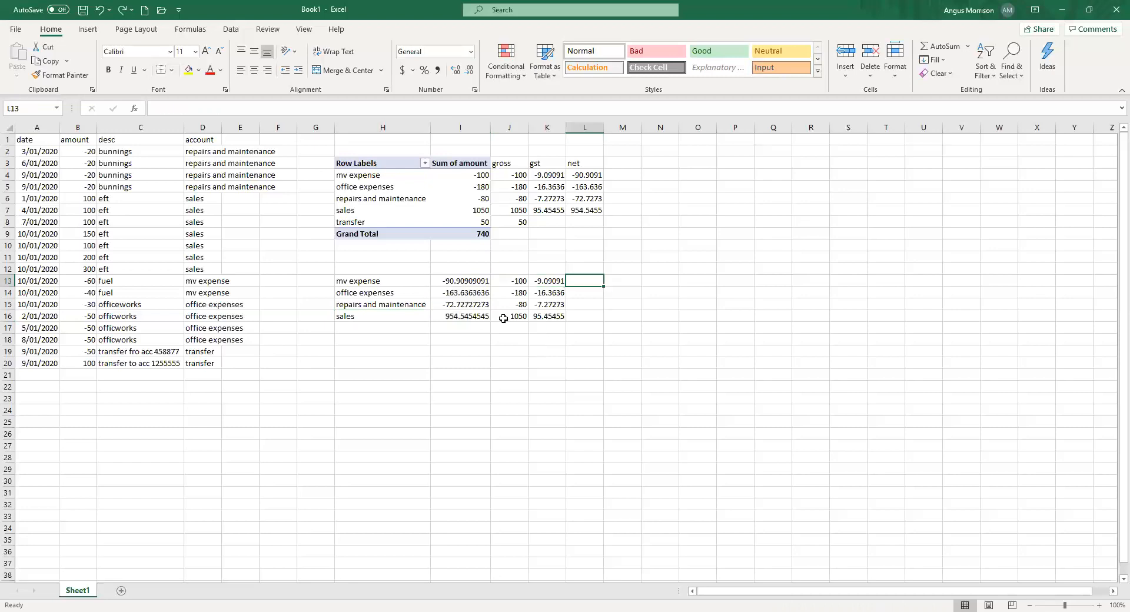
click(464, 283)
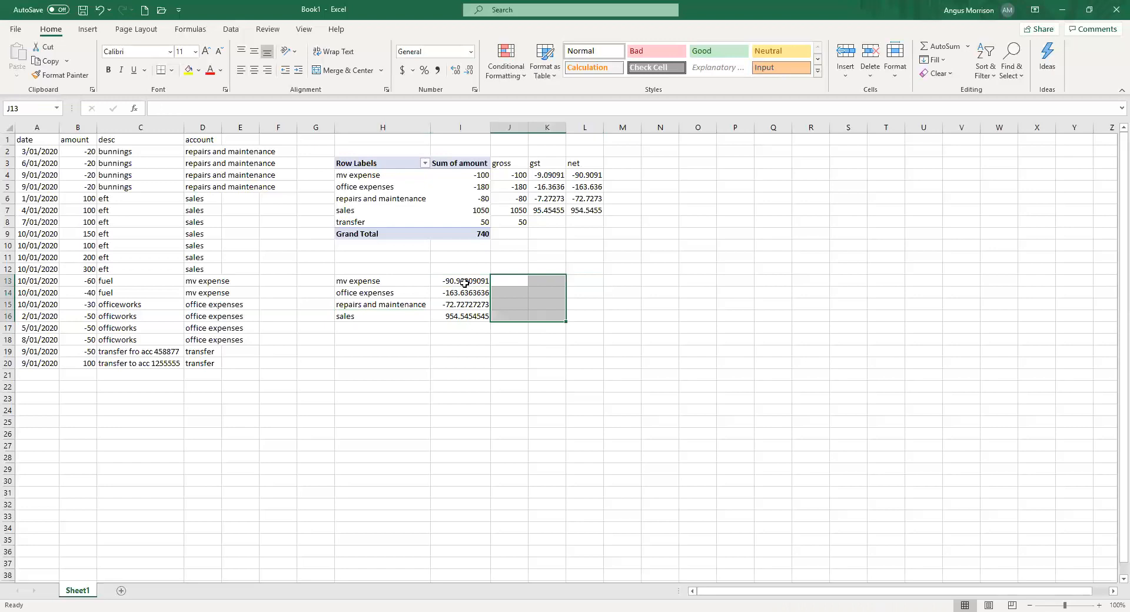
Step: Move the sales label and amount from H16:I16 above the expenses by inserting them at H12, shifting the cells below down
key(Left)
key(Left)
key(Down)
key(Down)
key(Down)
key(shift+Right)
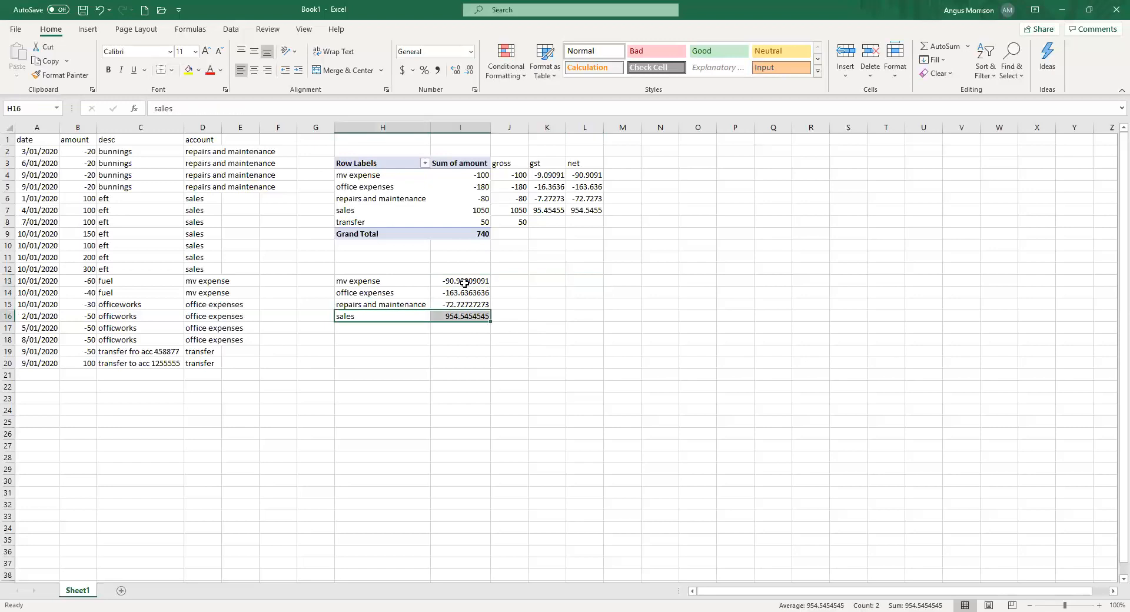
key(ctrl+c)
key(Up)
key(Up)
key(Up)
key(Up)
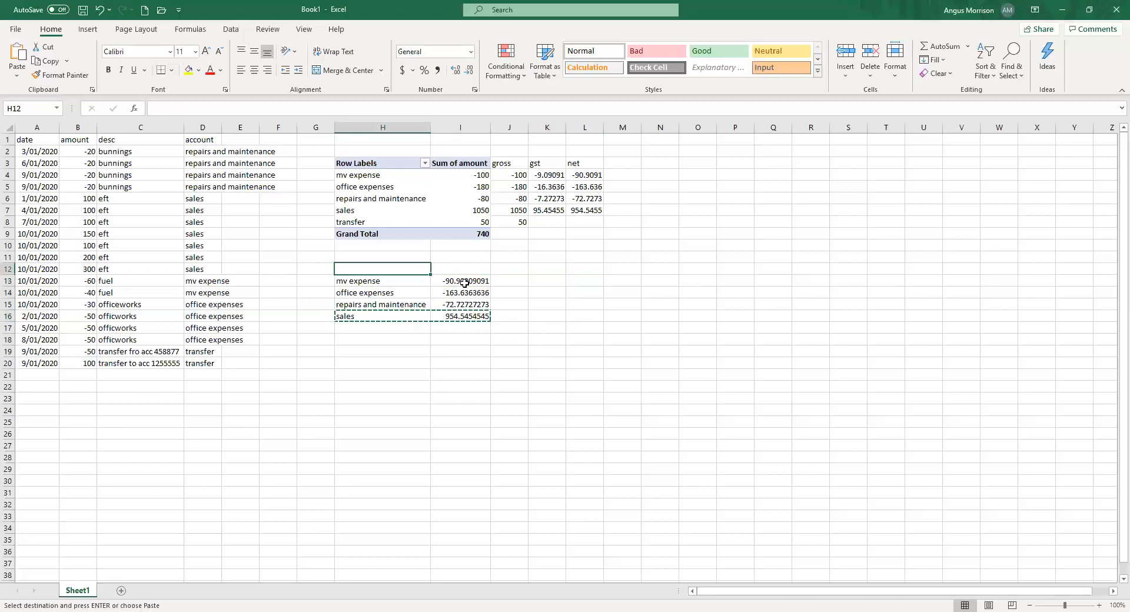
key(ctrl+shift+=)
key(Down)
key(Down)
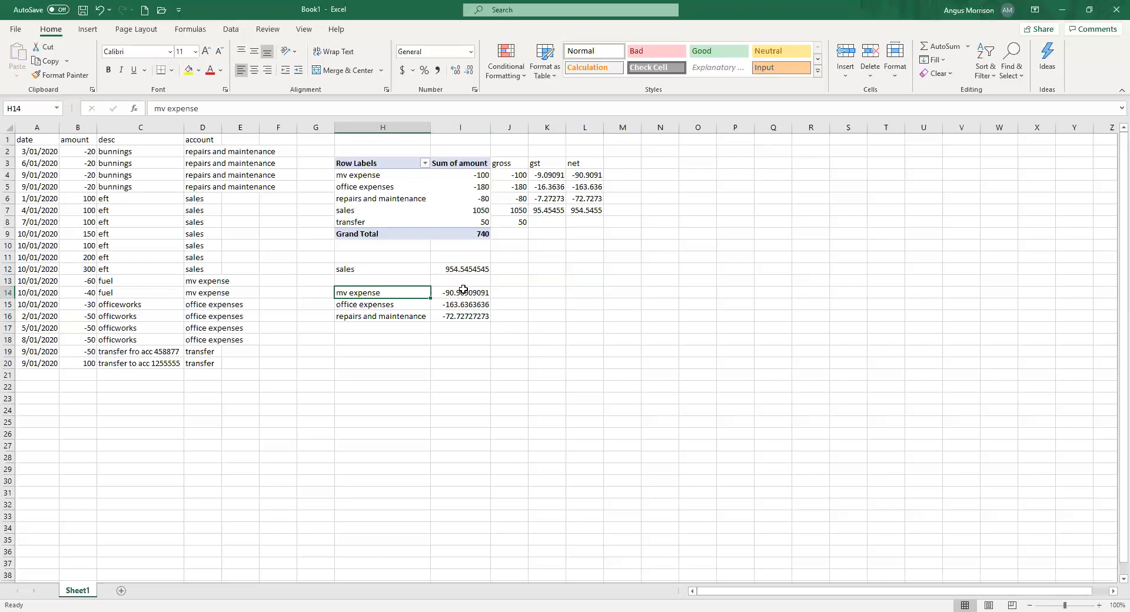
Step: Format I12:I20 in comma style with no decimal places
drag(460, 269, 460, 364)
click(440, 73)
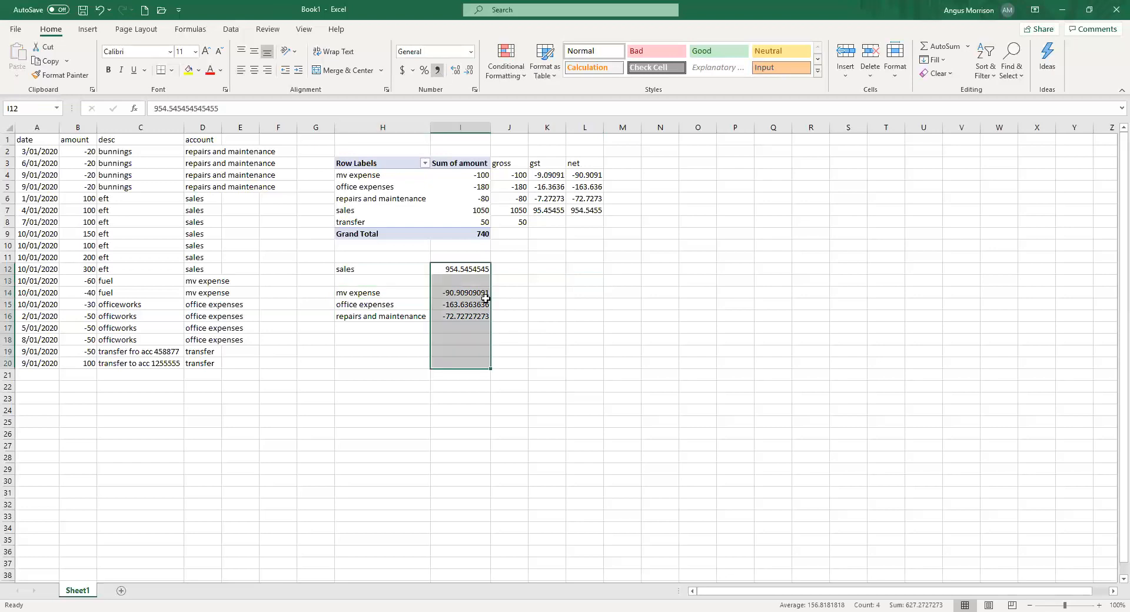
click(443, 319)
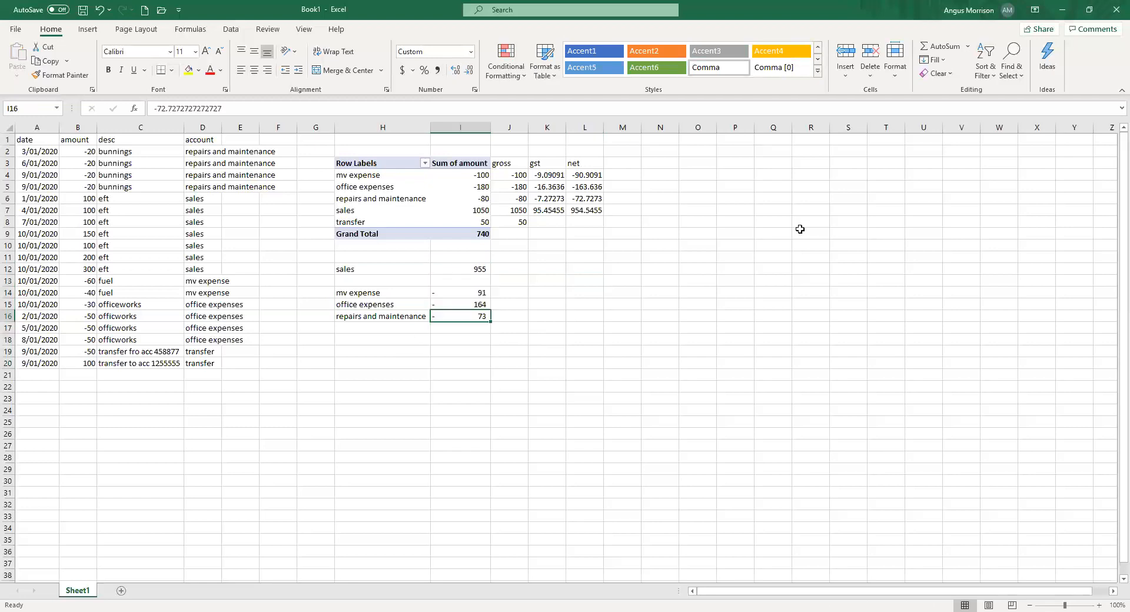
key(Left)
key(Down)
key(Down)
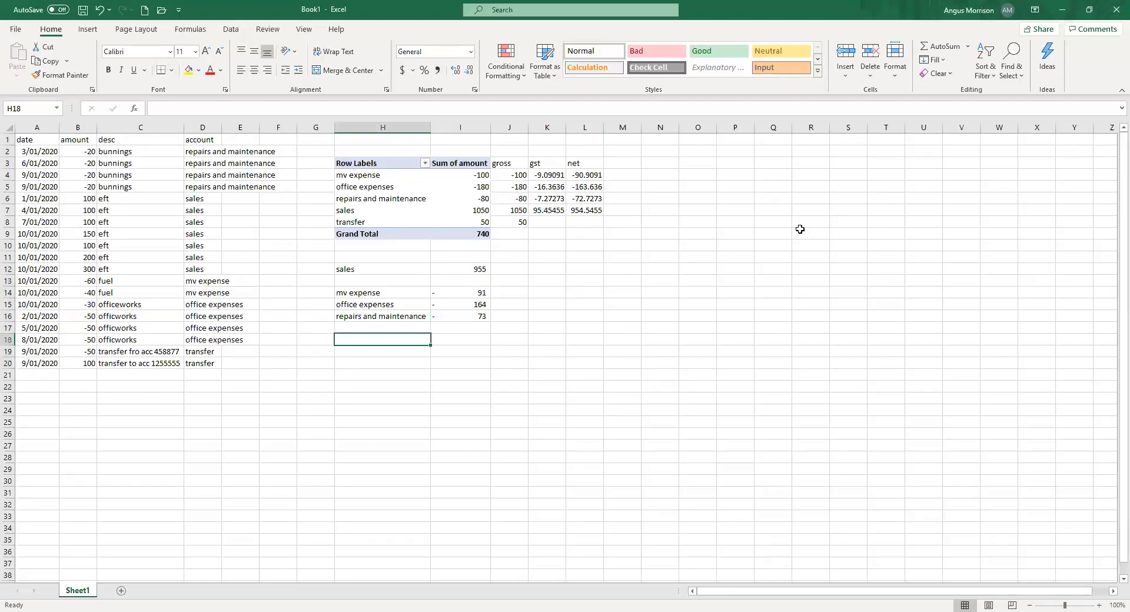